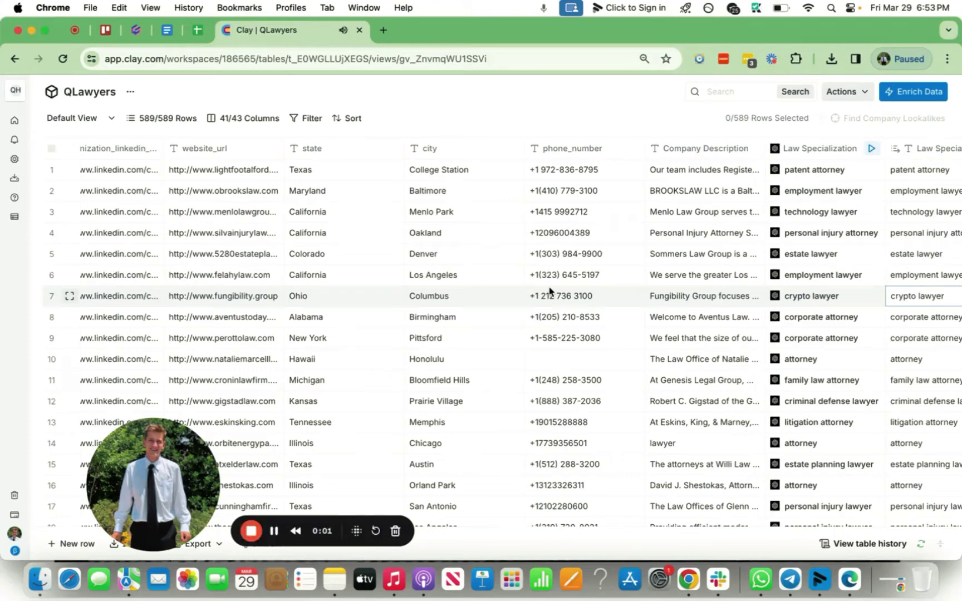
# Adjust a couple of column borders and select row 7's Ohio state cell.
pyautogui.moveTo(186, 487); pyautogui.dragTo(139, 487)
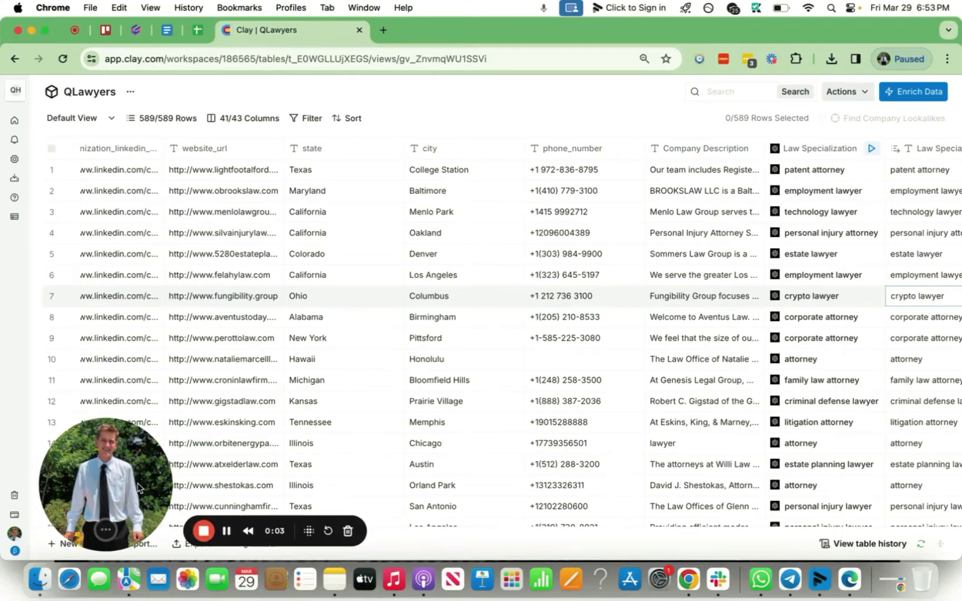
pyautogui.press('XF86AudioRaiseVolume')
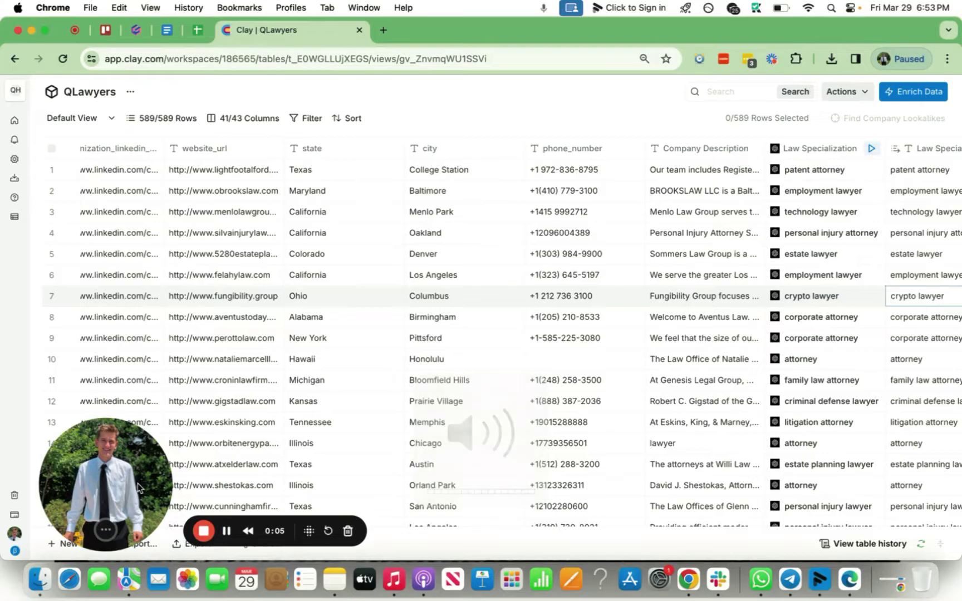
pyautogui.moveTo(124, 472); pyautogui.dragTo(81, 470)
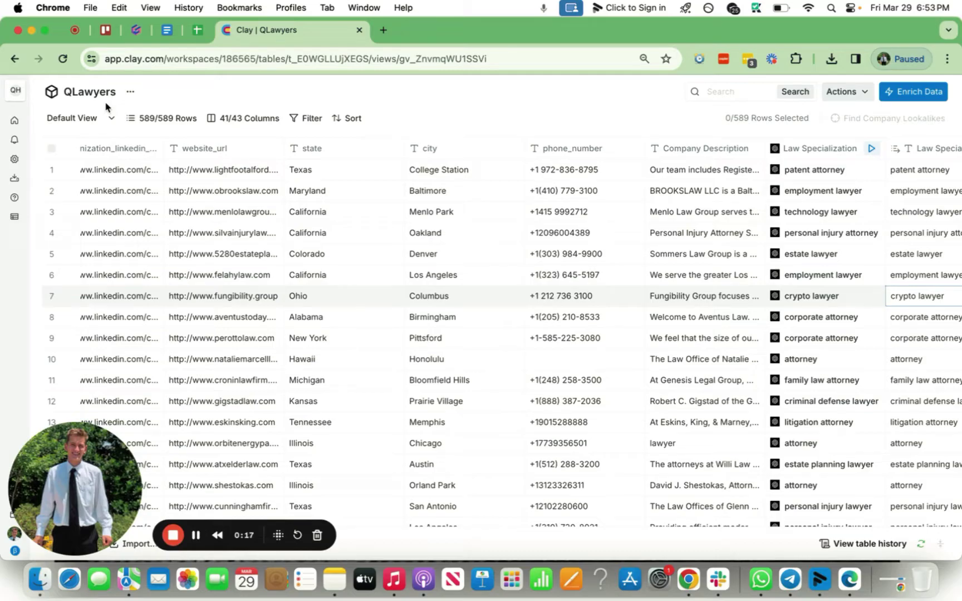
pyautogui.click(373, 300)
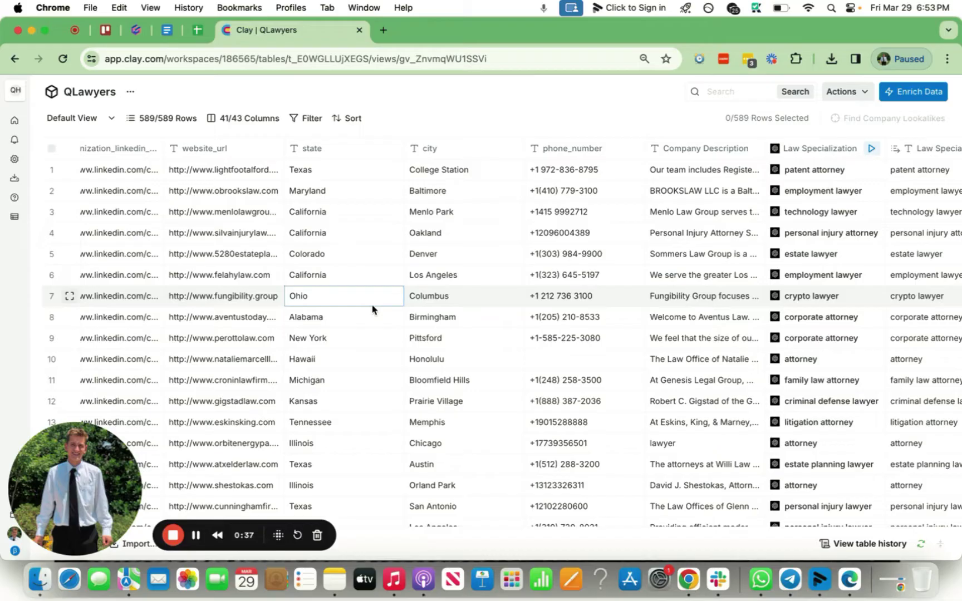
# Scroll across the QLawyers table and drag the organization_name header border wider.
pyautogui.hscroll(-2, 372, 310)
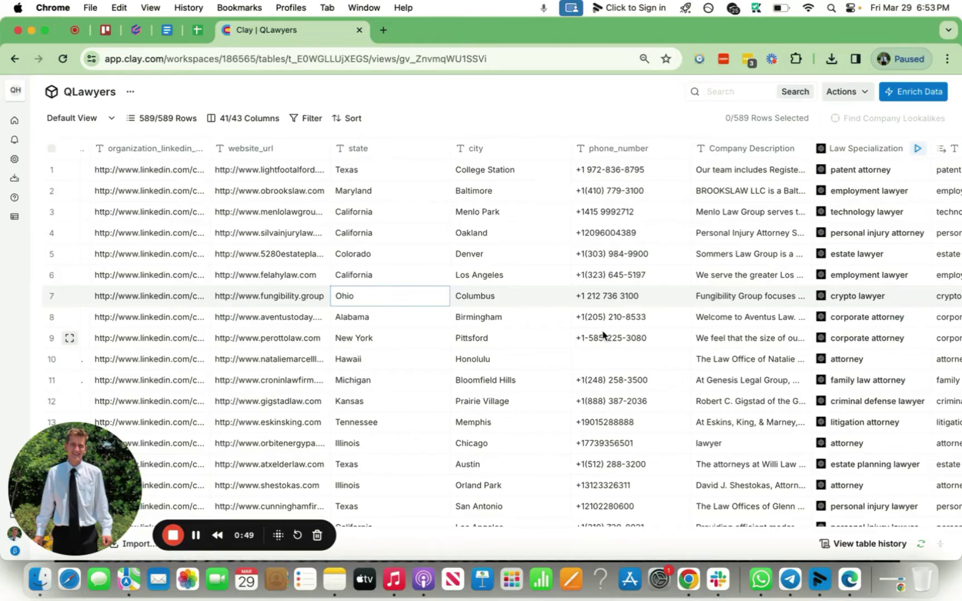
pyautogui.hscroll(-2, 603, 334)
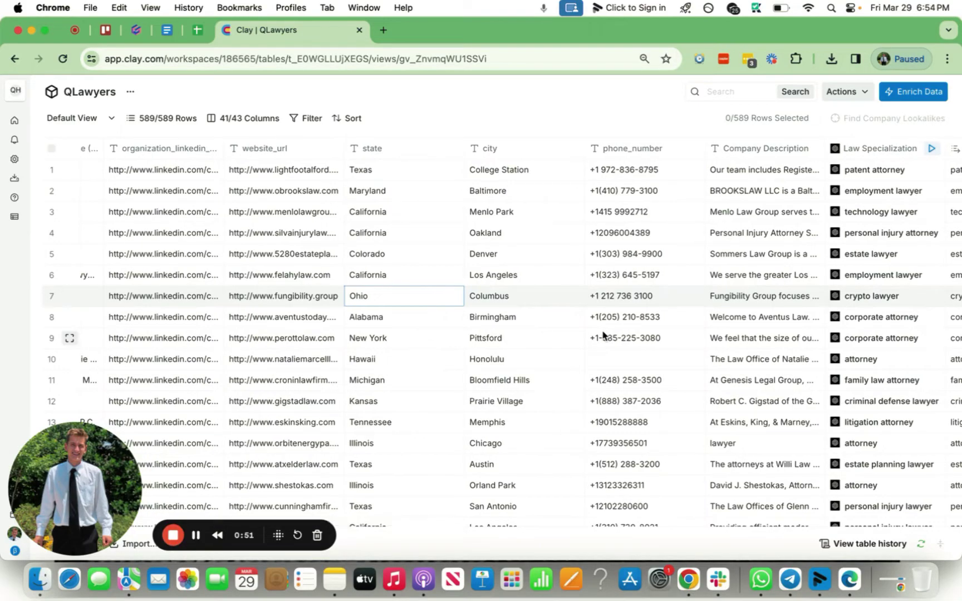
pyautogui.hscroll(-15, 603, 335)
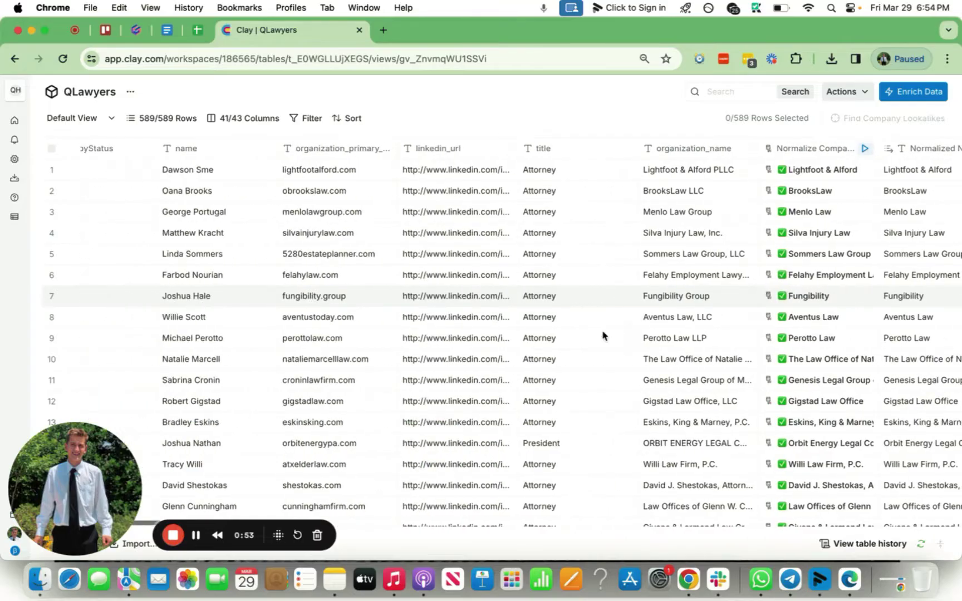
pyautogui.hscroll(-8, 603, 334)
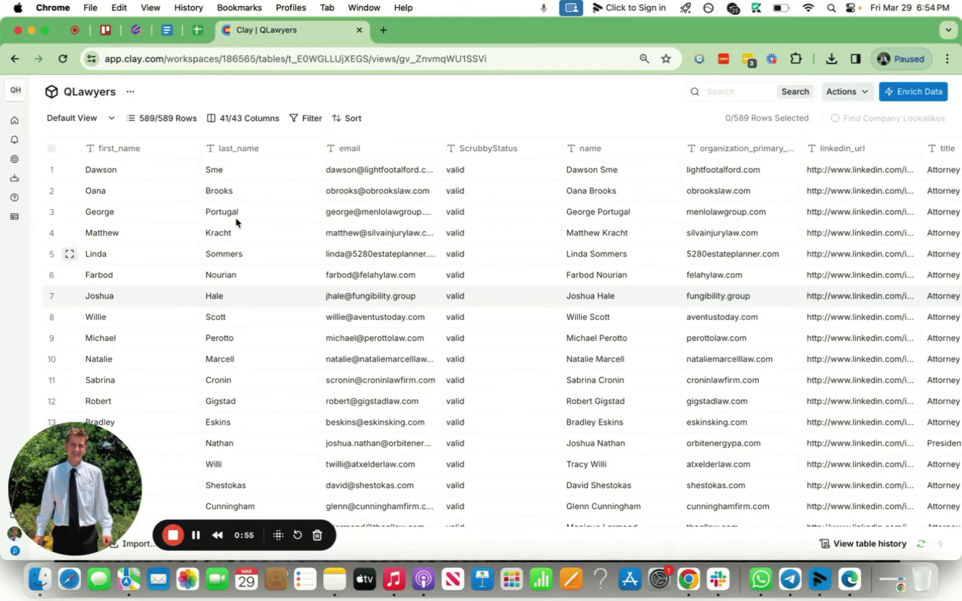
pyautogui.hscroll(5, 631, 329)
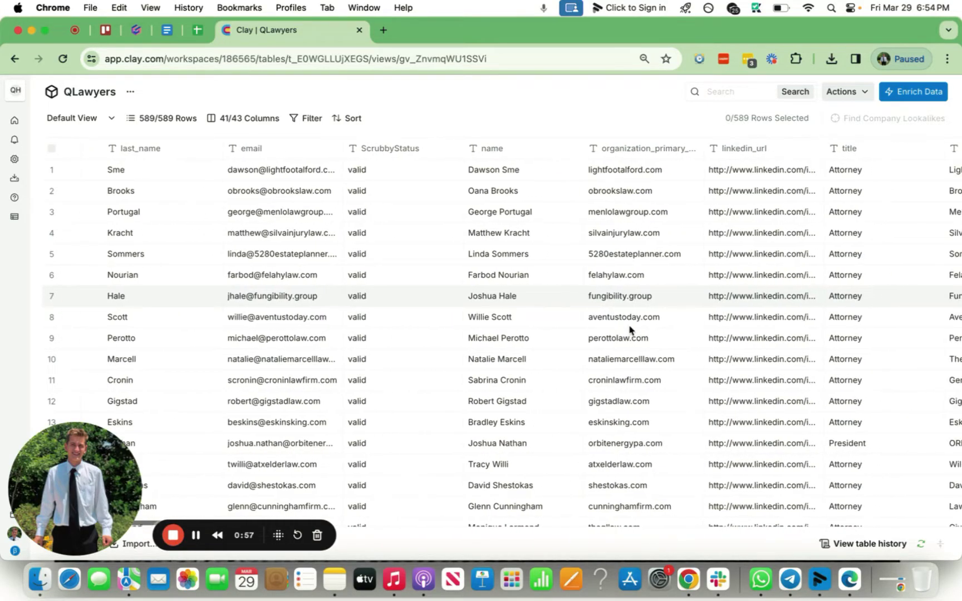
pyautogui.hscroll(3, 630, 330)
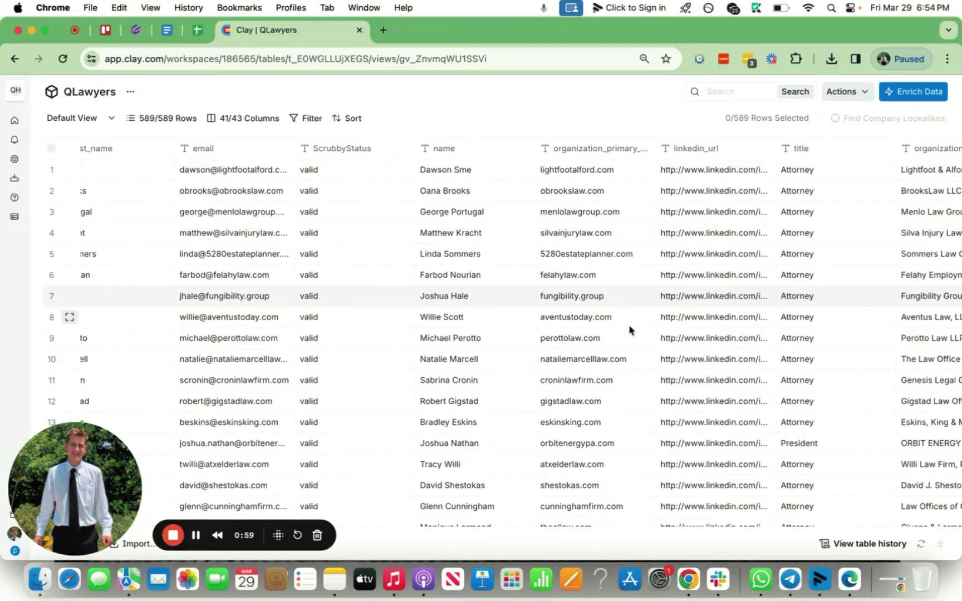
pyautogui.hscroll(12, 630, 330)
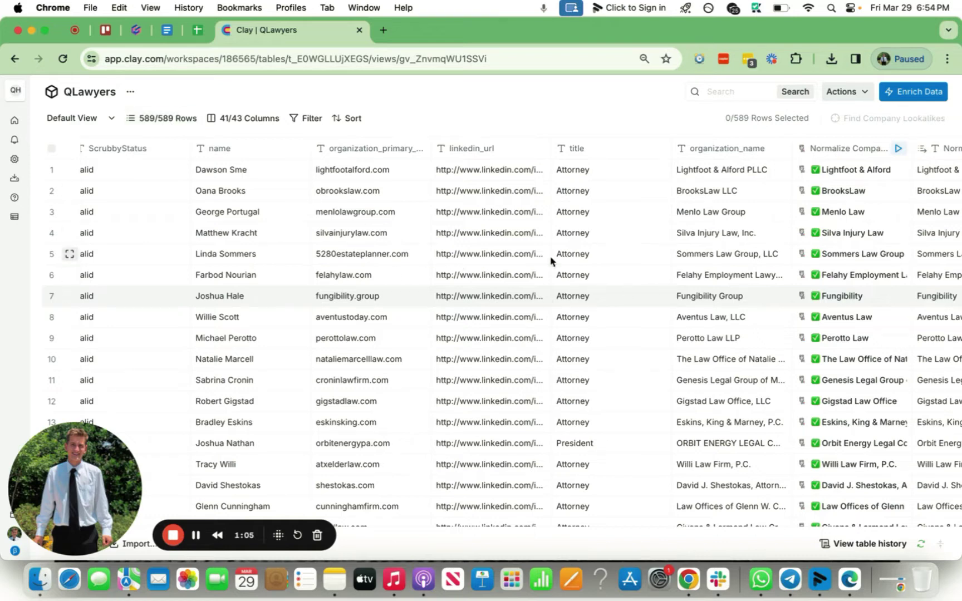
pyautogui.hscroll(20, 635, 256)
pyautogui.hscroll(2, 635, 257)
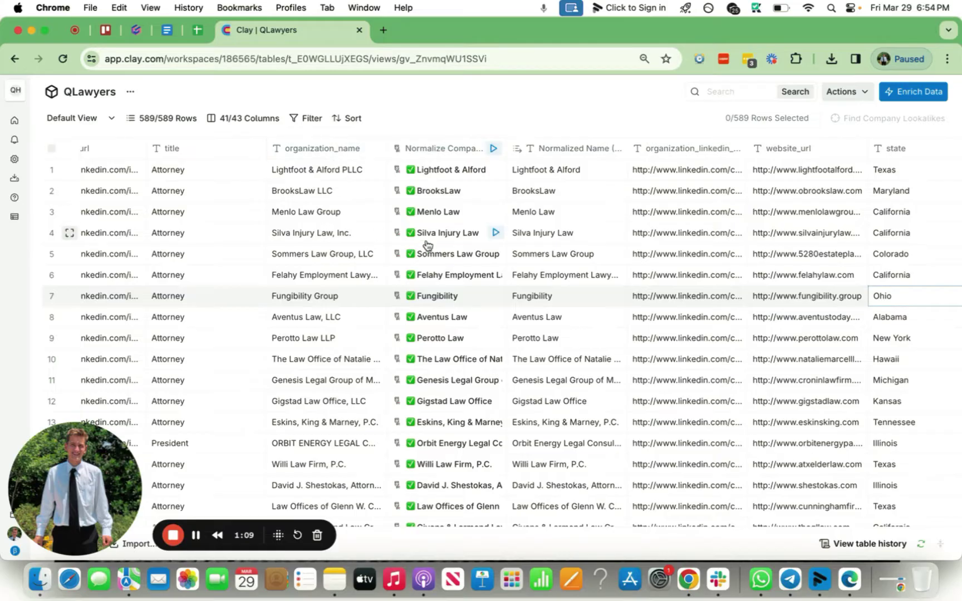
pyautogui.hscroll(1, 425, 243)
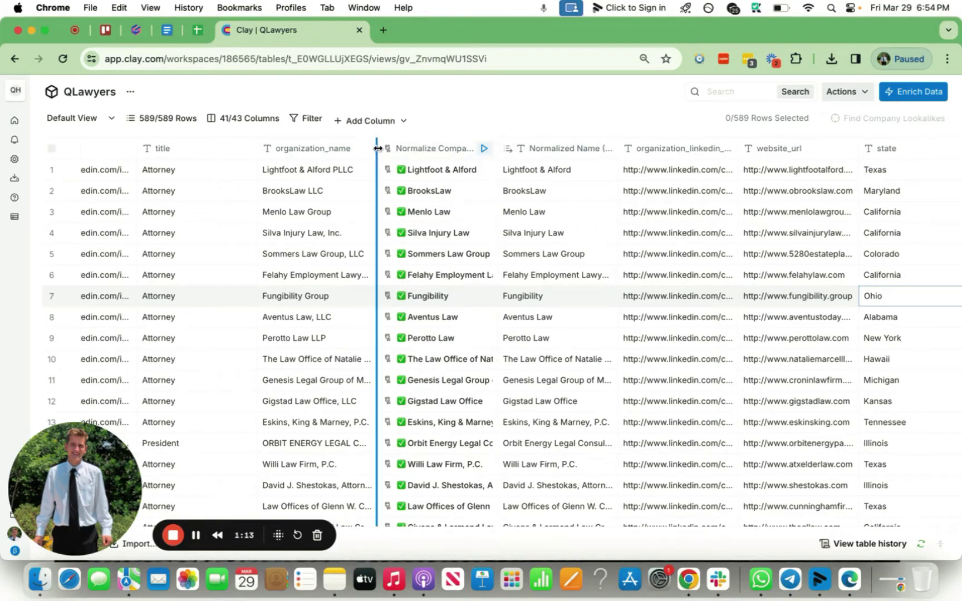
pyautogui.moveTo(378, 148); pyautogui.dragTo(407, 148)
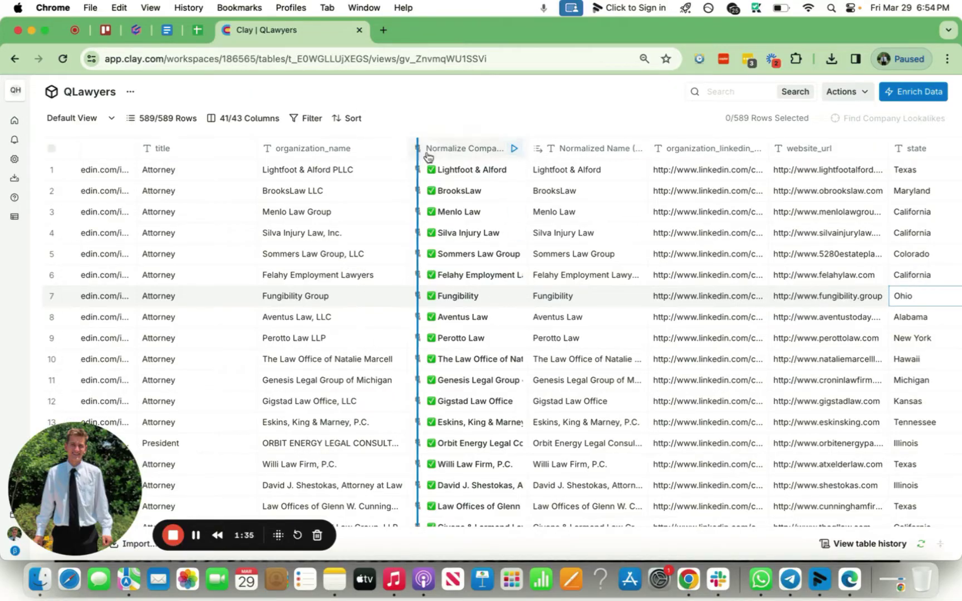
# Finish widening the organization_name column so full firm names fit.
pyautogui.moveTo(446, 157); pyautogui.dragTo(473, 257)
pyautogui.hscroll(-5, 339, 448)
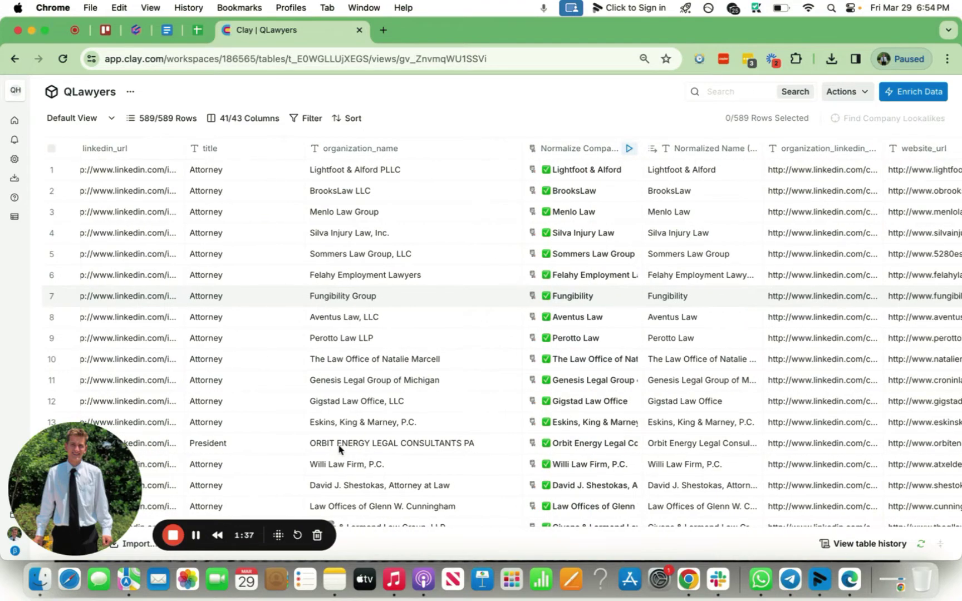
pyautogui.hscroll(-2, 331, 443)
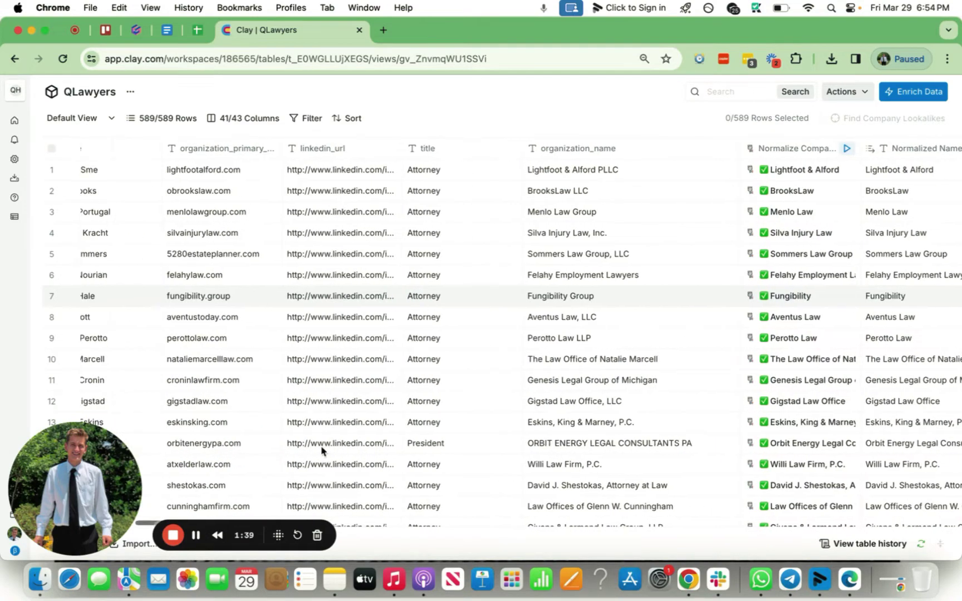
pyautogui.hscroll(2, 609, 479)
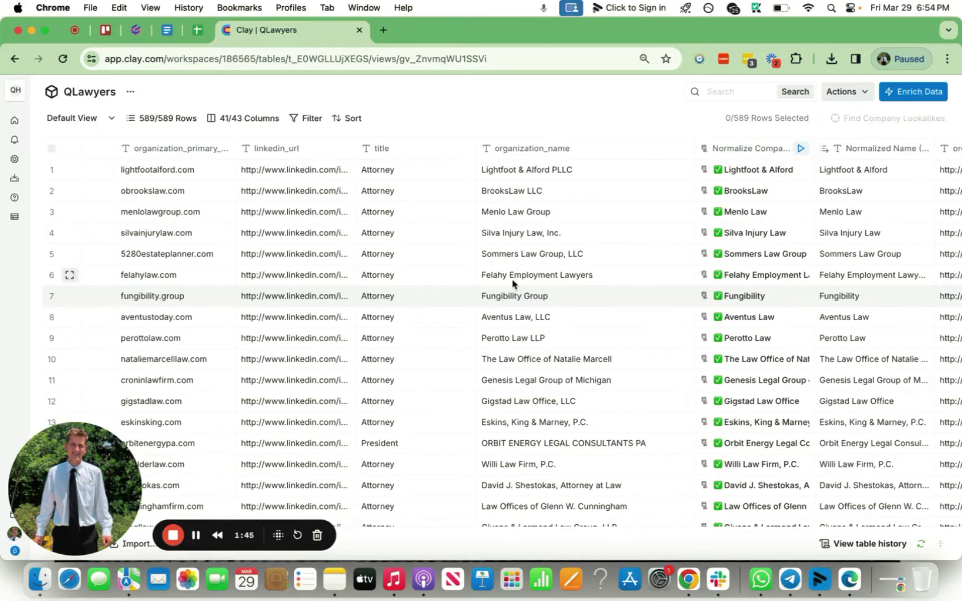
# Widen the Normalize Company Name column so cleaned names like 'Menlo Law' show fully.
pyautogui.press('XF86AudioLowerVolume')
pyautogui.hscroll(5, 598, 450)
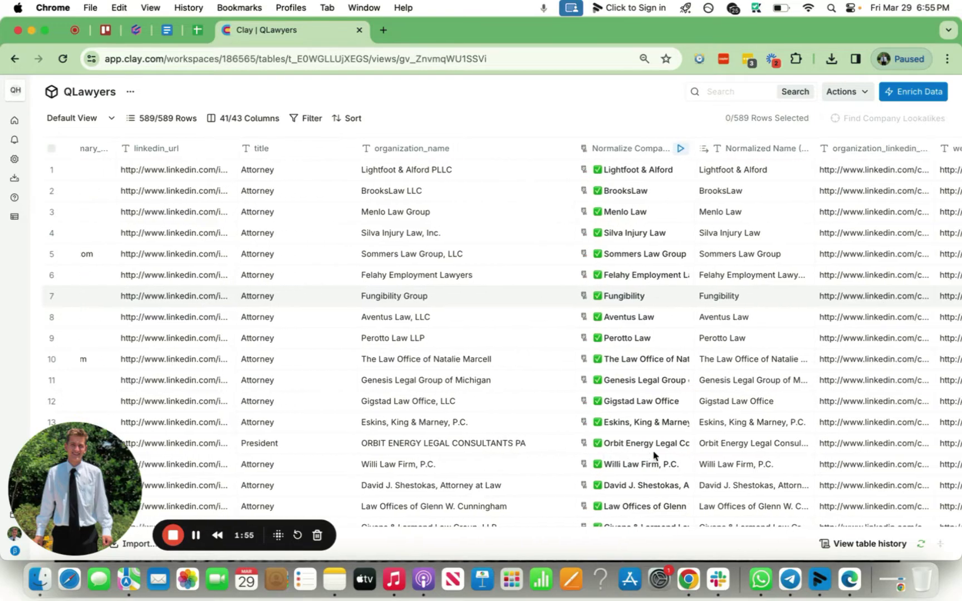
pyautogui.moveTo(691, 145); pyautogui.dragTo(751, 145)
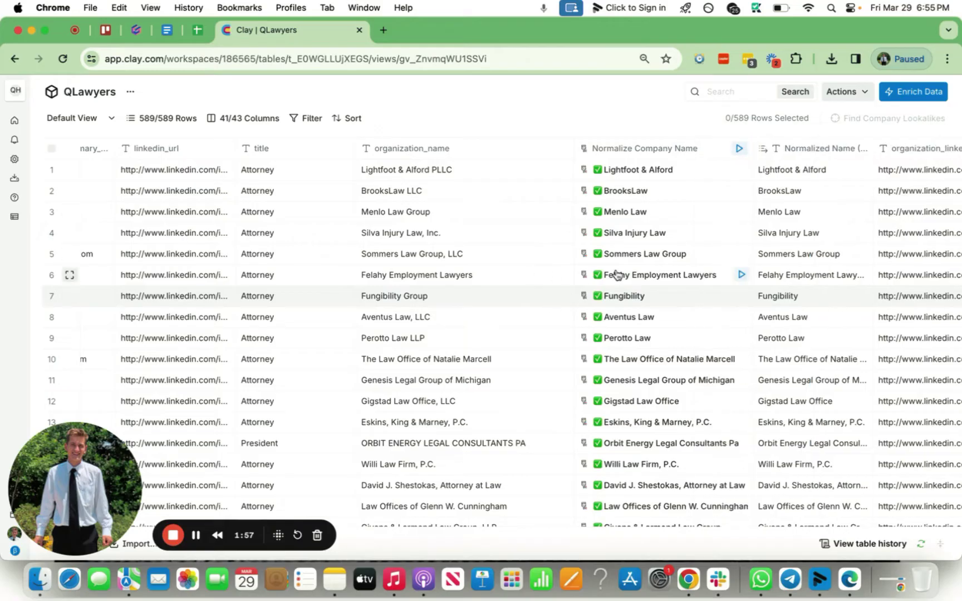
pyautogui.hscroll(2, 632, 291)
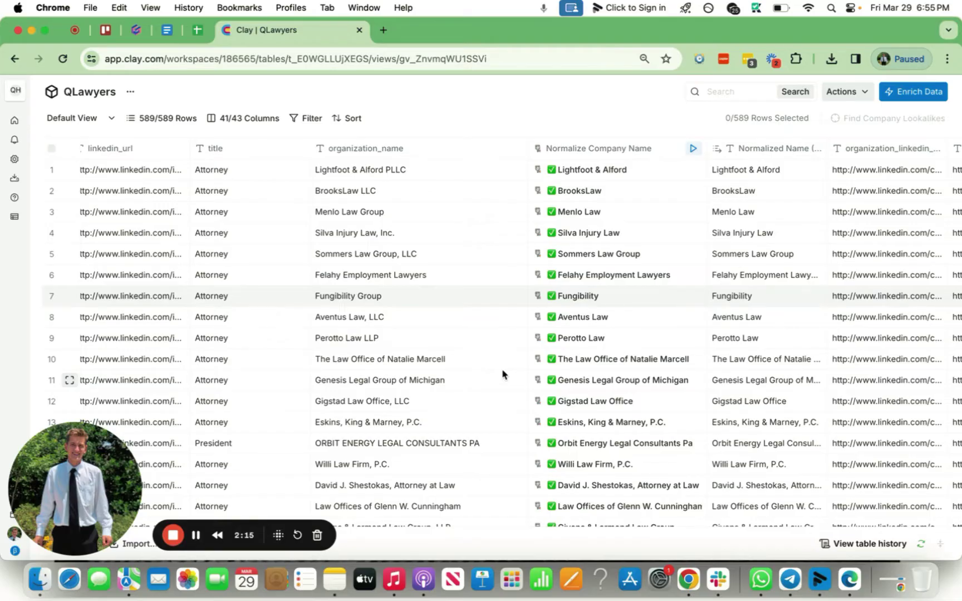
pyautogui.hscroll(5, 503, 374)
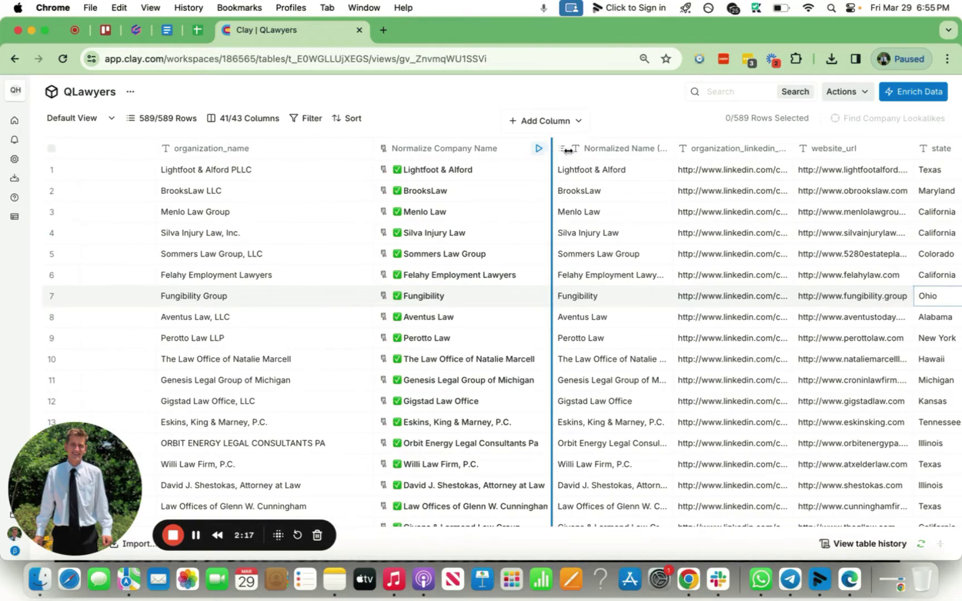
pyautogui.moveTo(575, 149); pyautogui.dragTo(474, 225)
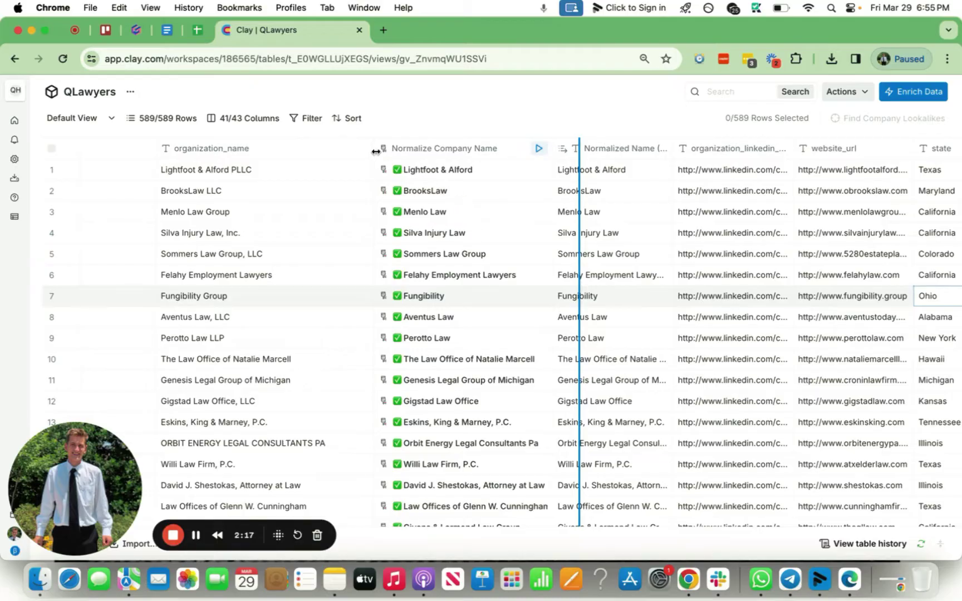
pyautogui.hscroll(-2, 319, 157)
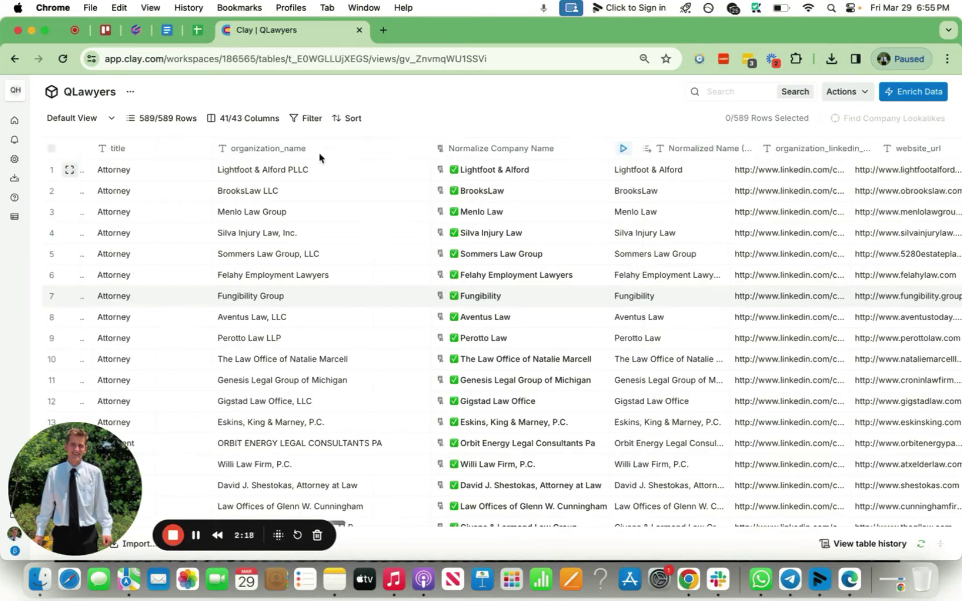
pyautogui.click(392, 150)
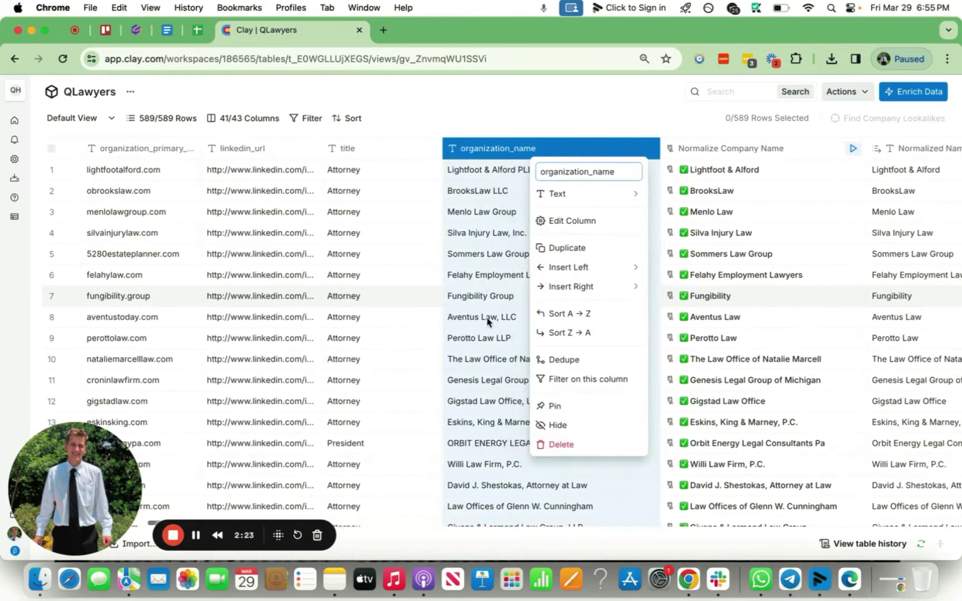
pyautogui.moveTo(594, 294)
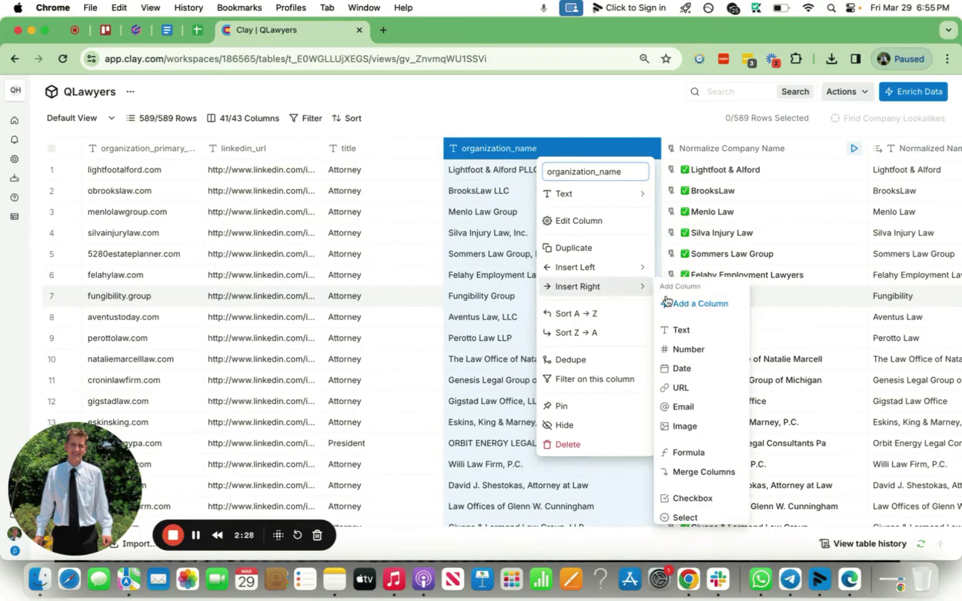
pyautogui.click(698, 309)
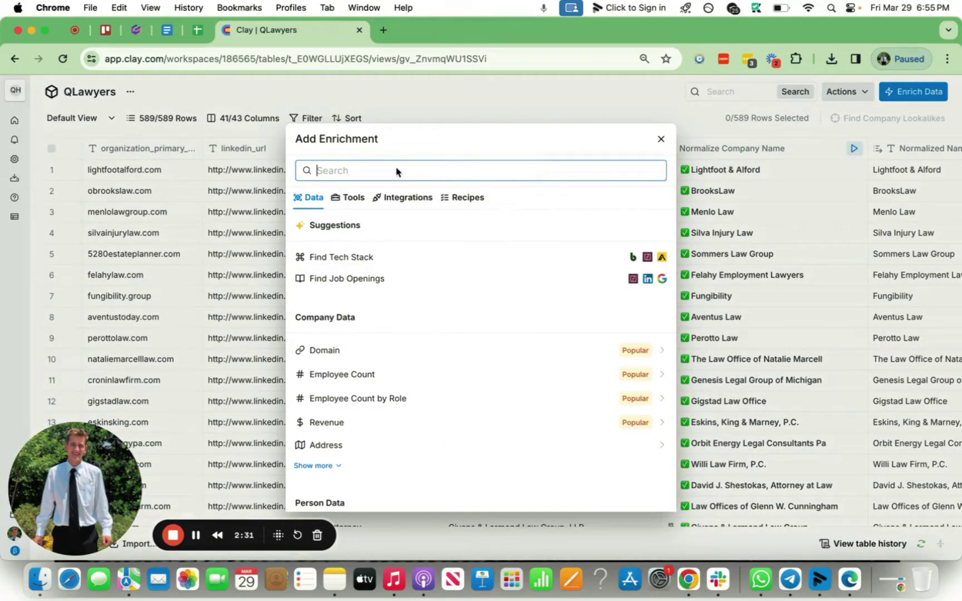
pyautogui.write('normalize')
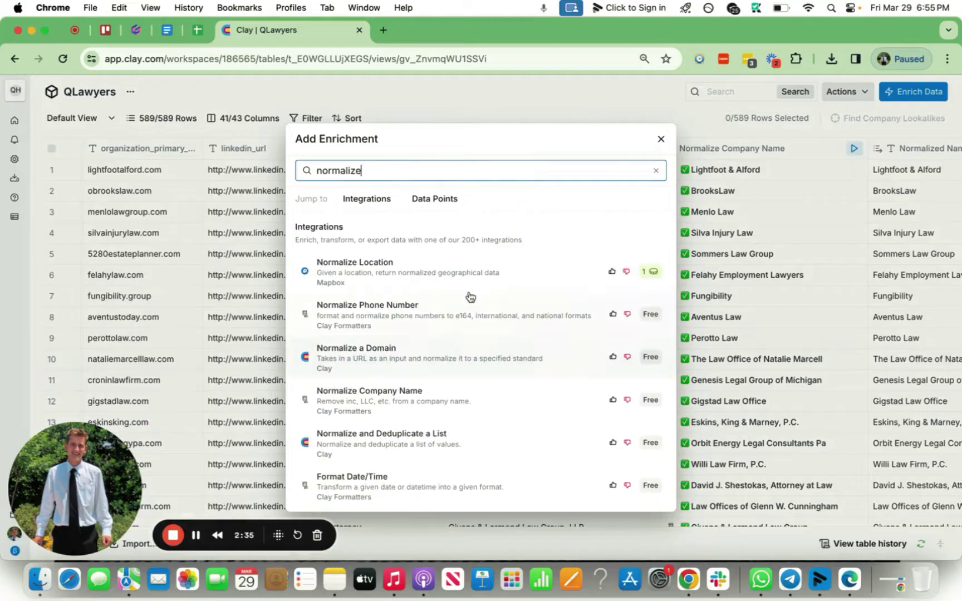
pyautogui.click(529, 405)
pyautogui.click(807, 237)
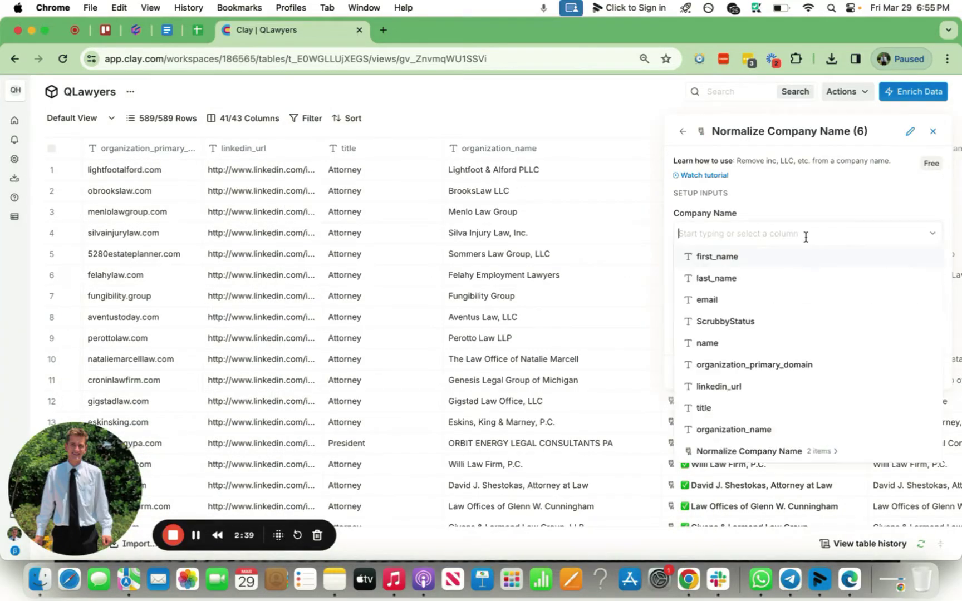
pyautogui.click(762, 429)
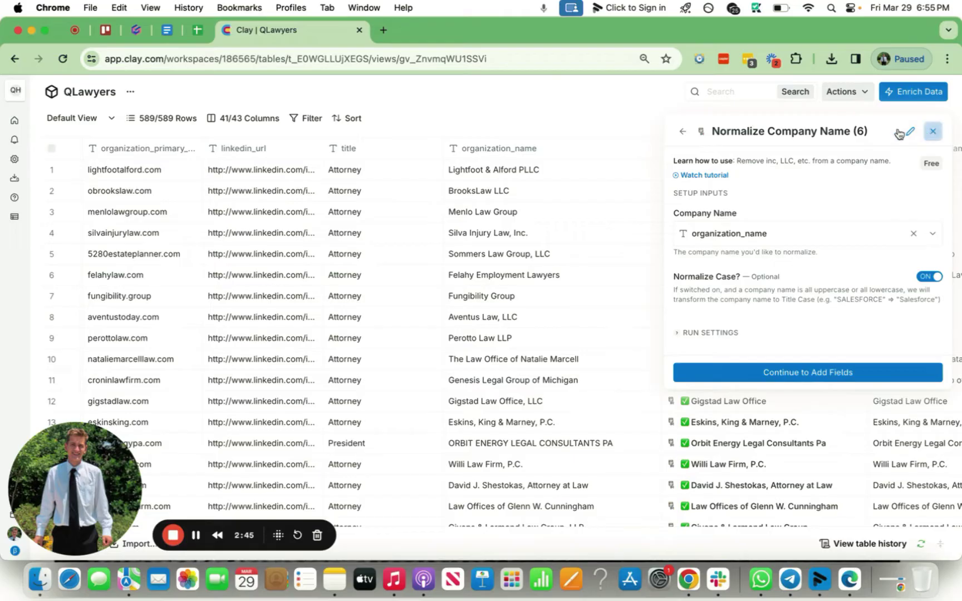
pyautogui.click(933, 132)
# Discard the unsaved normalization setup and scroll right to the Normalize Company Name column.
pyautogui.click(415, 351)
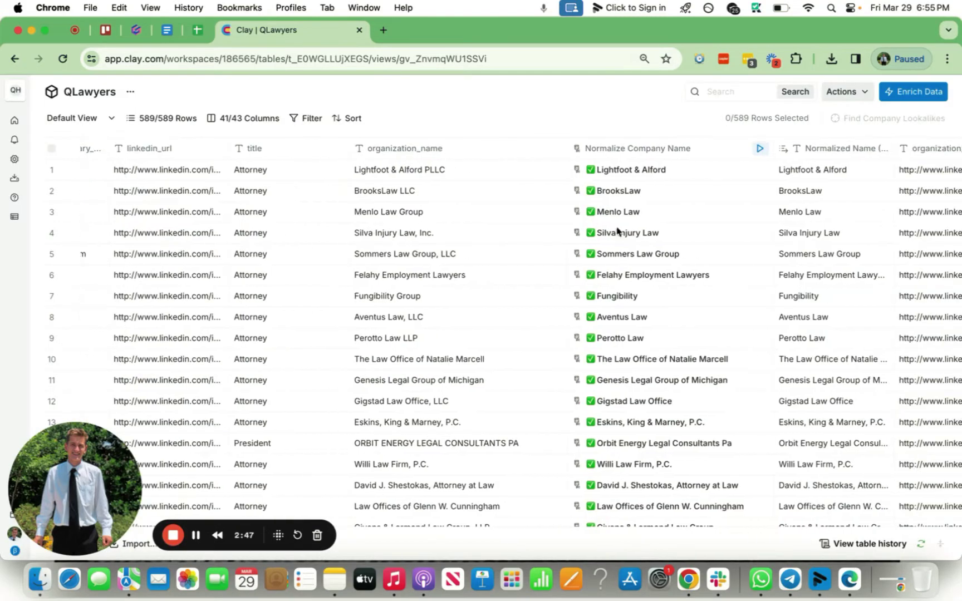
pyautogui.hscroll(5, 668, 354)
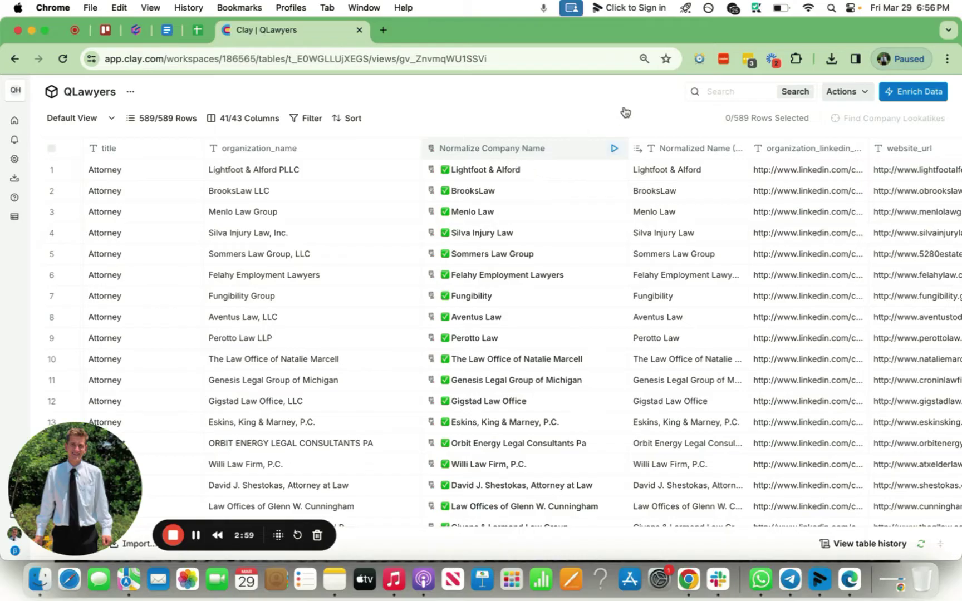
pyautogui.click(652, 145)
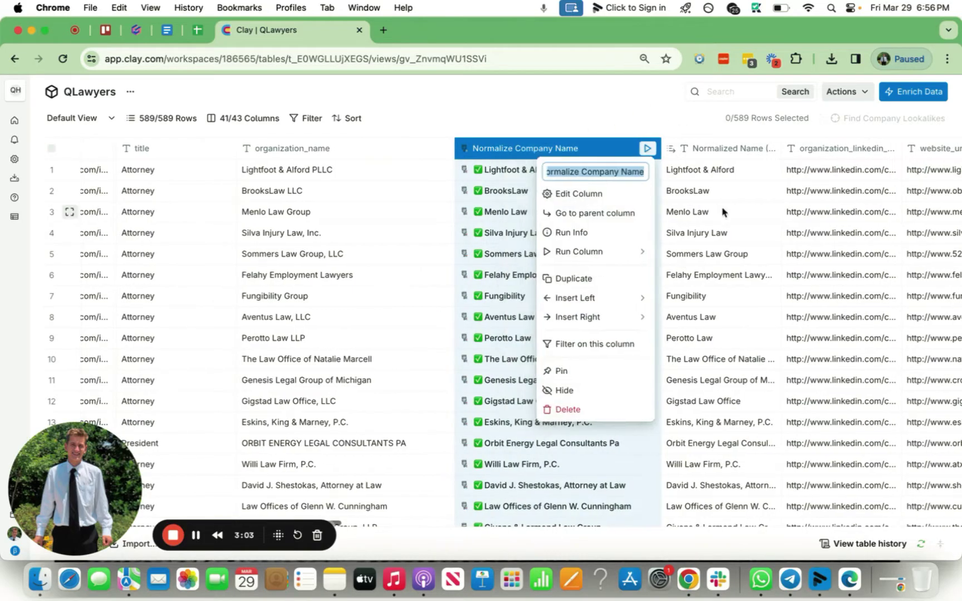
pyautogui.click(656, 107)
pyautogui.click(690, 275)
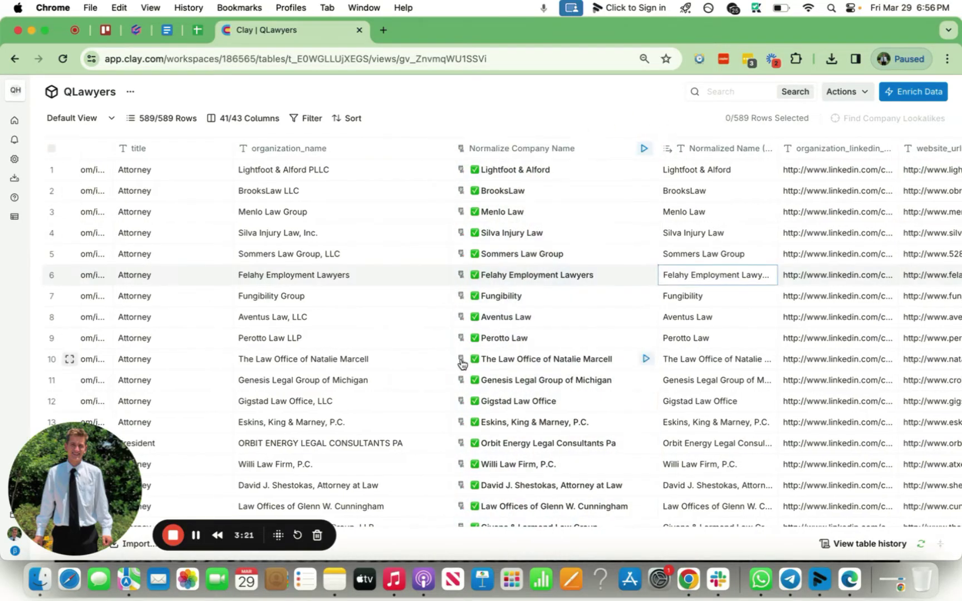
pyautogui.hscroll(2, 365, 193)
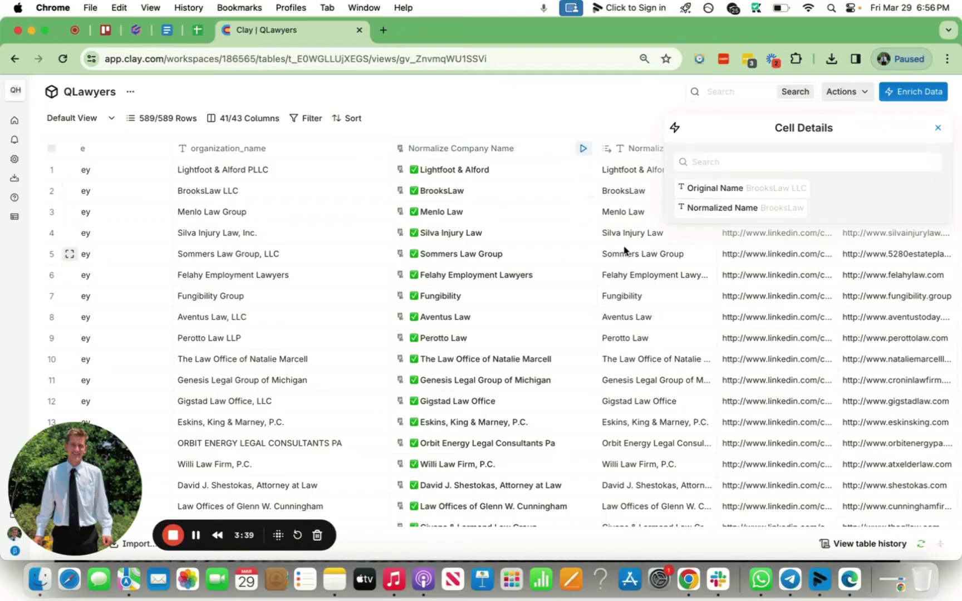
pyautogui.moveTo(864, 216)
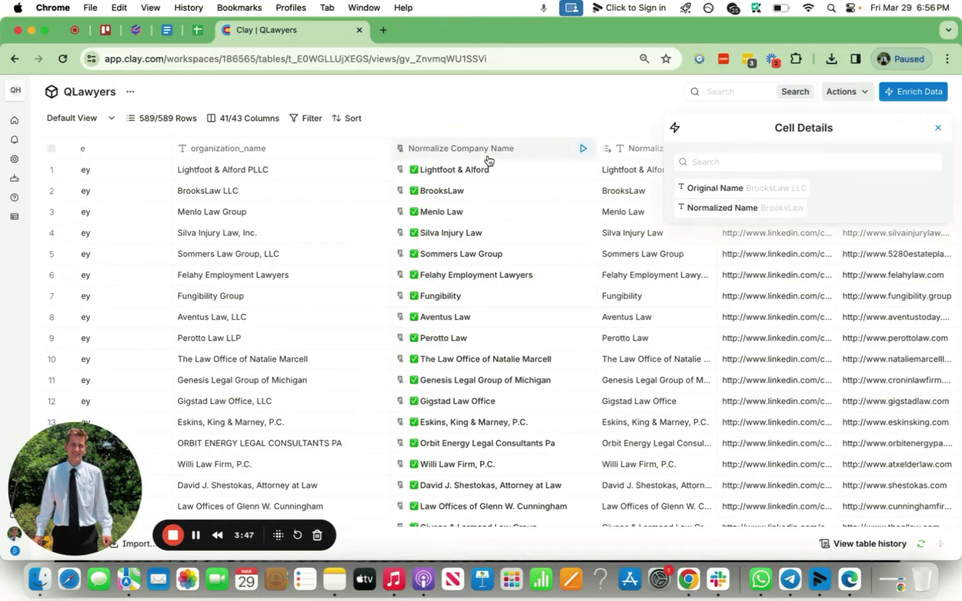
pyautogui.click(937, 128)
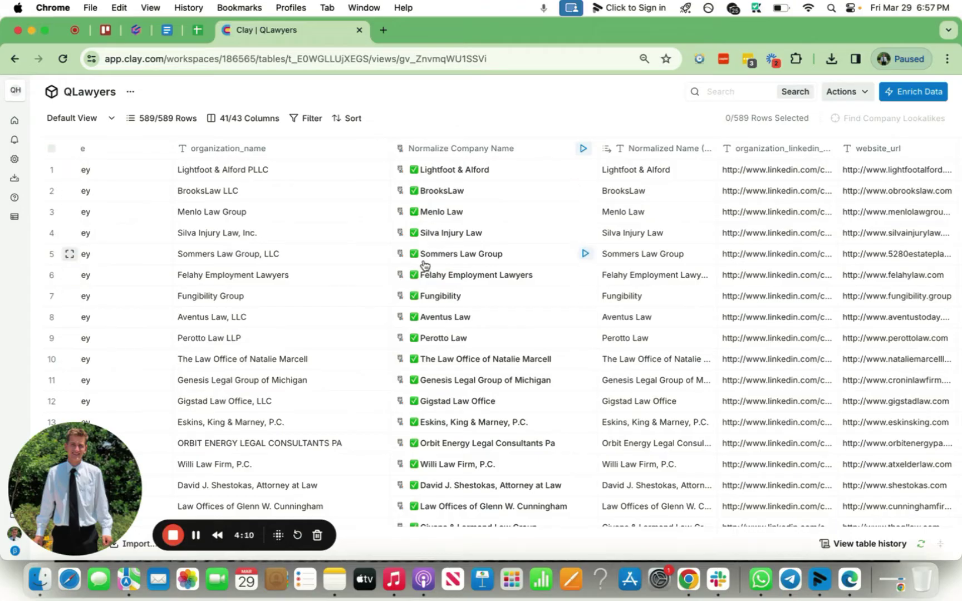
# Widen the Normalized Name column and move right toward the Law Specialization columns.
pyautogui.moveTo(716, 148); pyautogui.dragTo(761, 149)
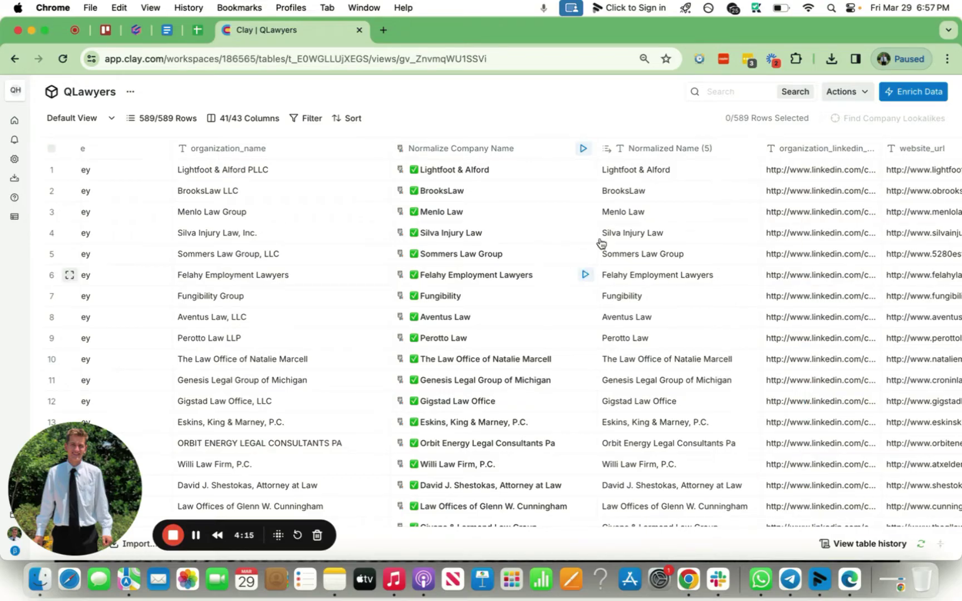
pyautogui.hscroll(2, 582, 320)
pyautogui.hscroll(2, 581, 315)
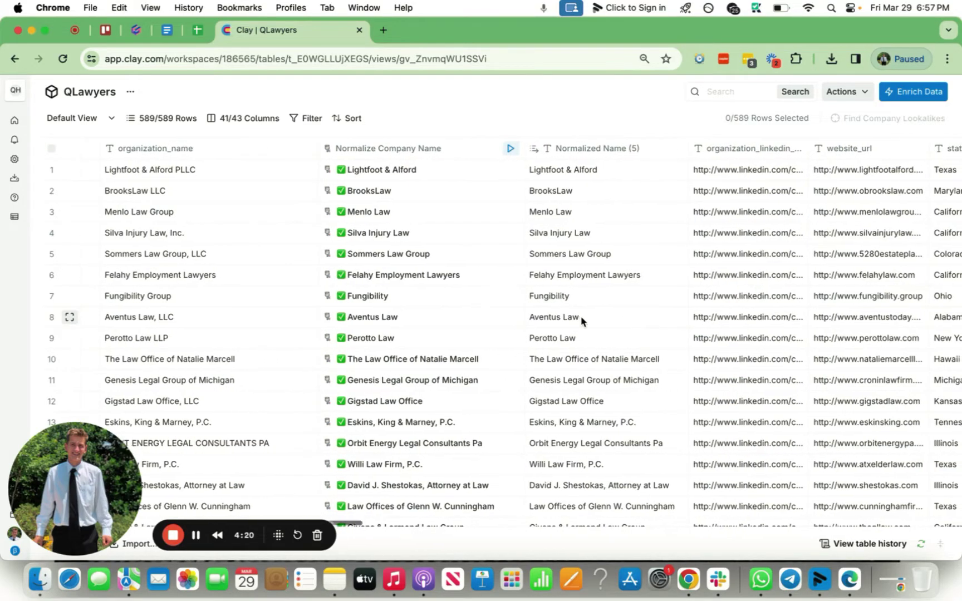
pyautogui.hscroll(6, 607, 200)
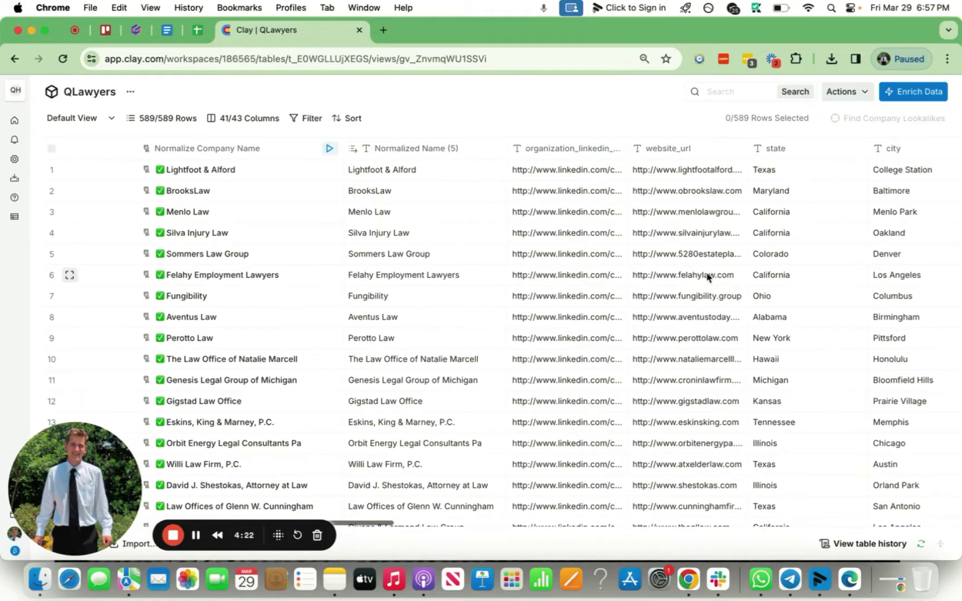
pyautogui.hscroll(10, 615, 356)
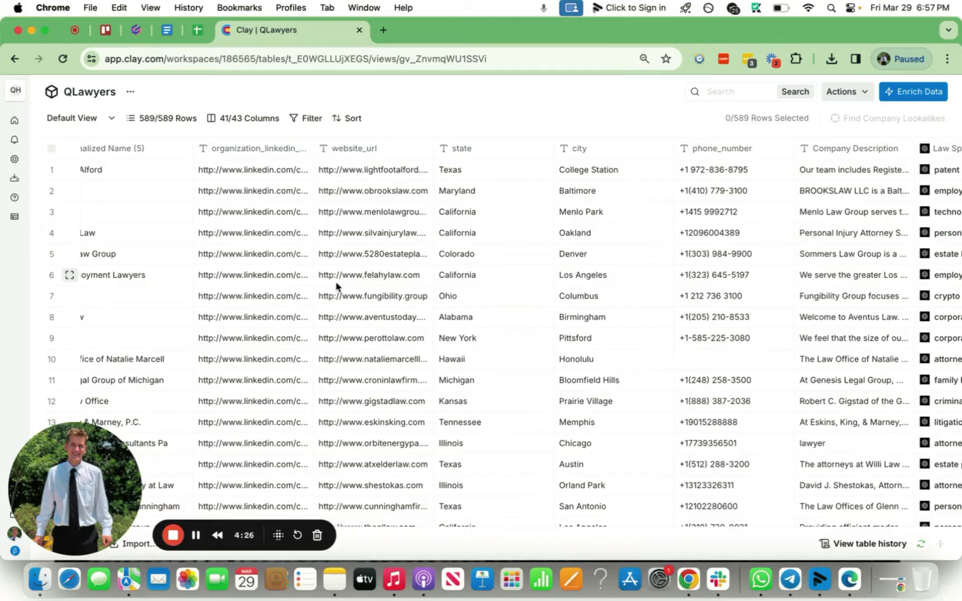
pyautogui.hscroll(5, 730, 378)
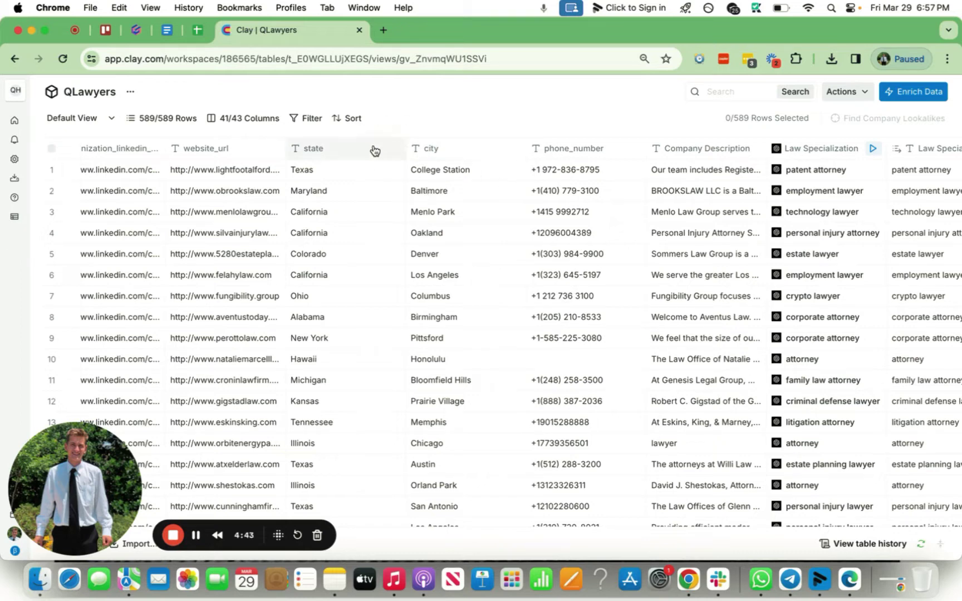
# Nudge the city column header and scroll right past the Find Businesses column.
pyautogui.click(434, 149)
pyautogui.moveTo(434, 149); pyautogui.dragTo(423, 151)
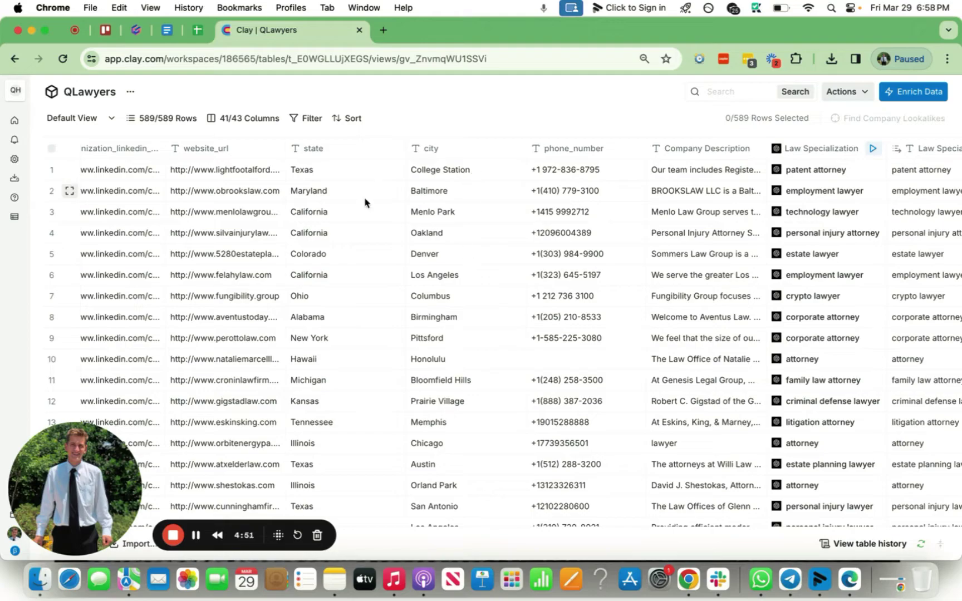
pyautogui.hscroll(5, 518, 275)
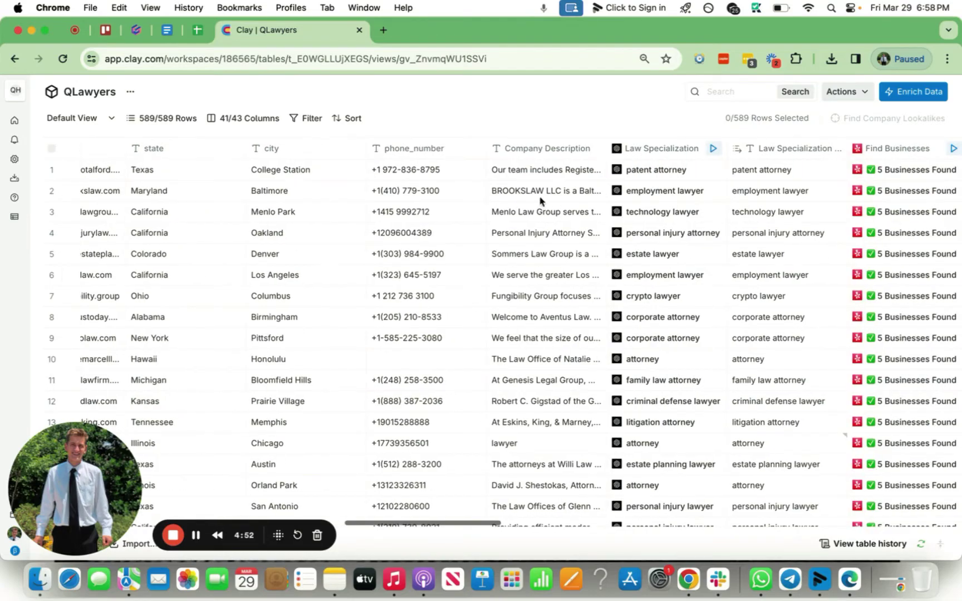
pyautogui.hscroll(5, 537, 185)
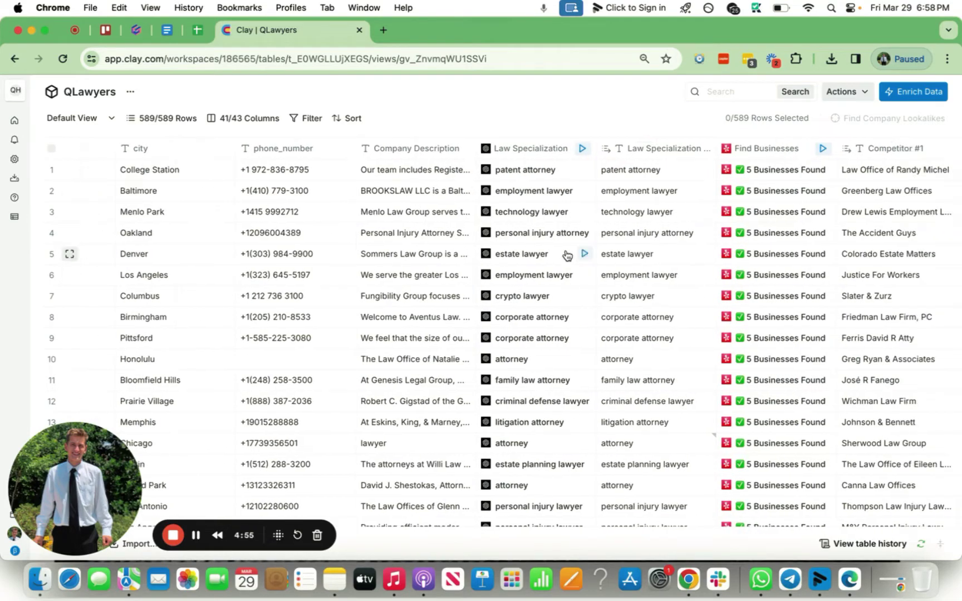
pyautogui.hscroll(1, 566, 254)
pyautogui.hscroll(3, 565, 251)
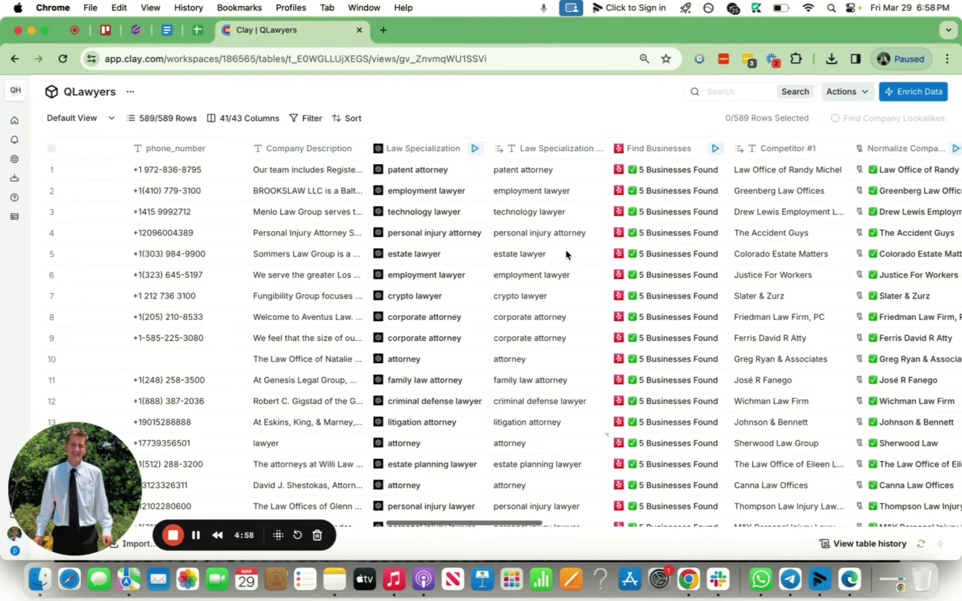
# Drag the Law Specialization Response header border wider to reveal its full values.
pyautogui.moveTo(581, 148); pyautogui.dragTo(613, 153)
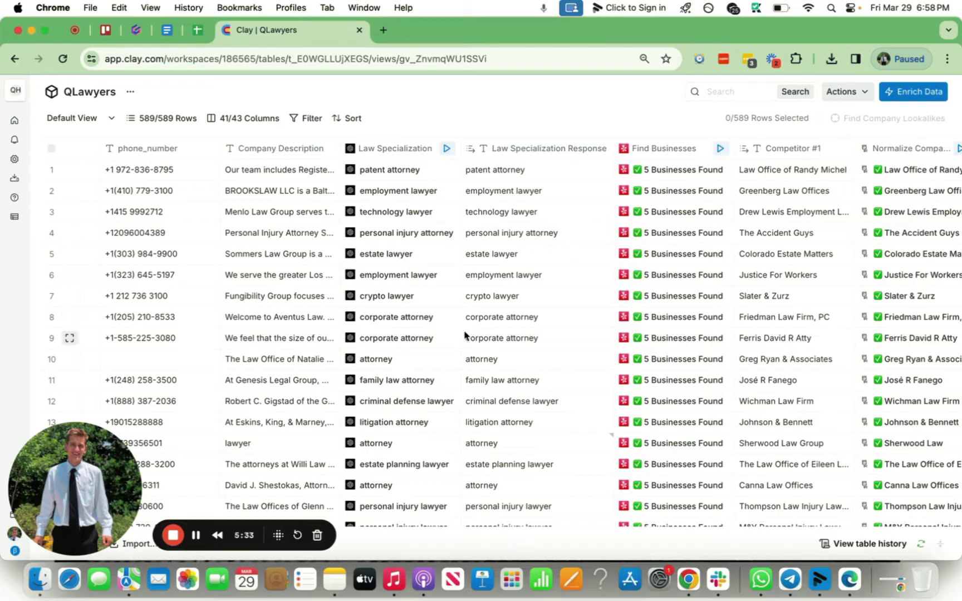
pyautogui.scroll(-2, 458, 396)
pyautogui.scroll(2, 457, 390)
# Open the Law Specialization column's AI settings and review the prompt's bullet-point rules.
pyautogui.click(400, 152)
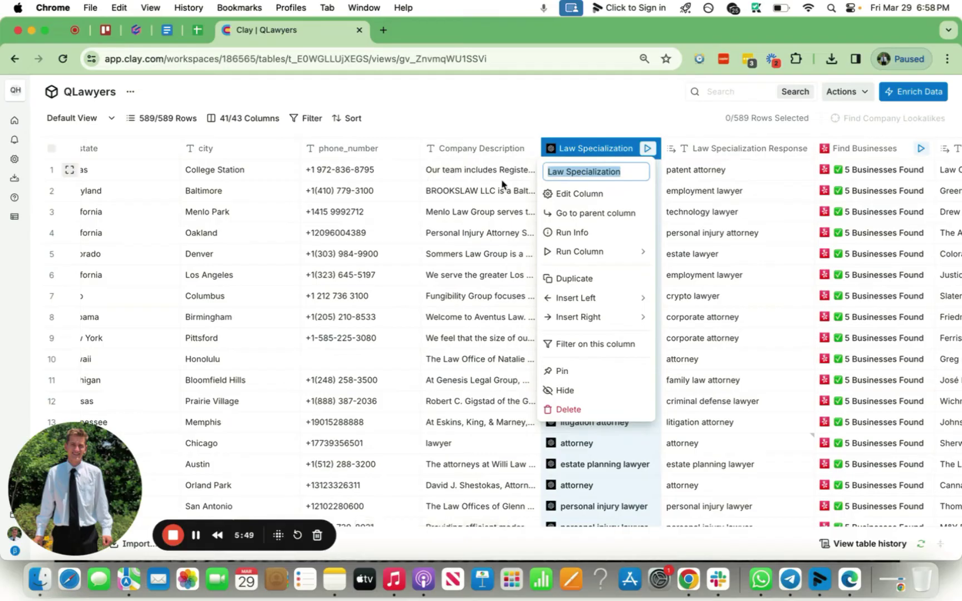
pyautogui.click(579, 194)
pyautogui.click(787, 361)
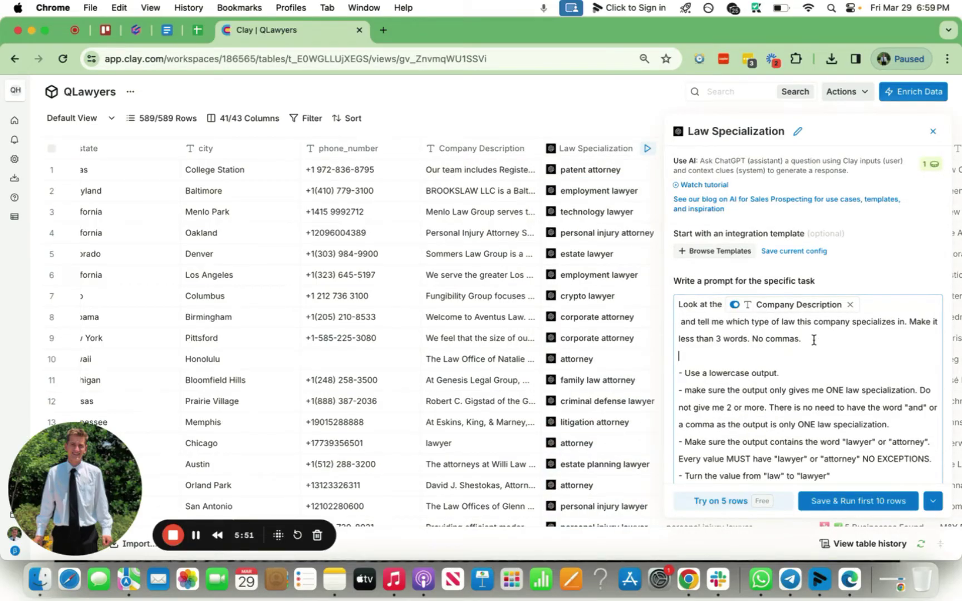
pyautogui.scroll(-3, 892, 260)
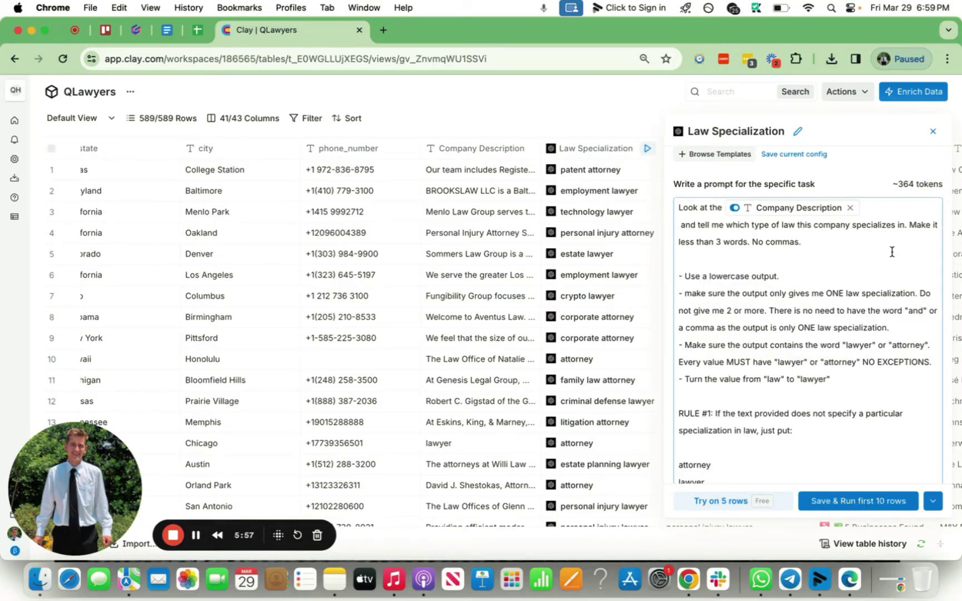
pyautogui.scroll(-2, 892, 251)
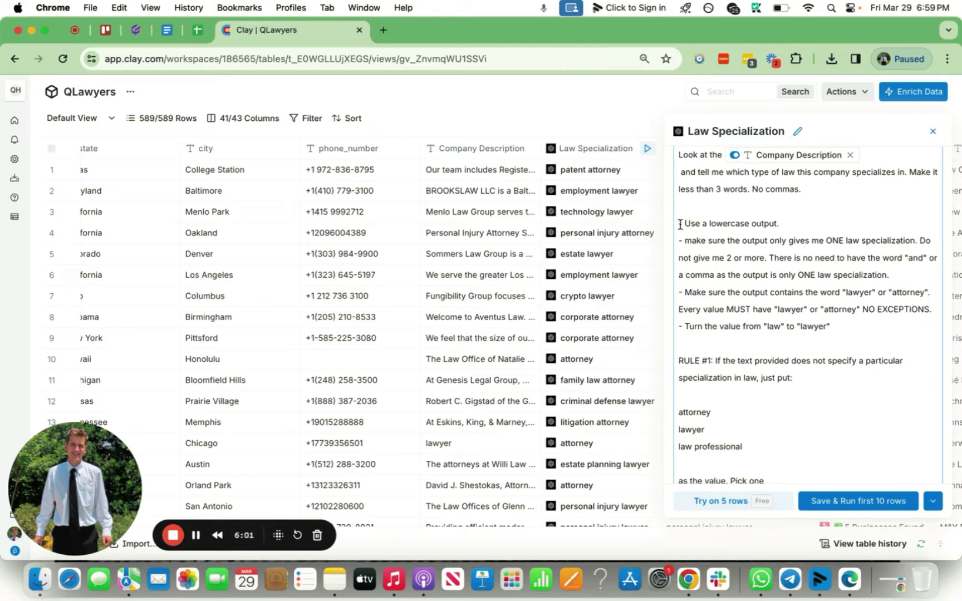
pyautogui.scroll(-1, 680, 225)
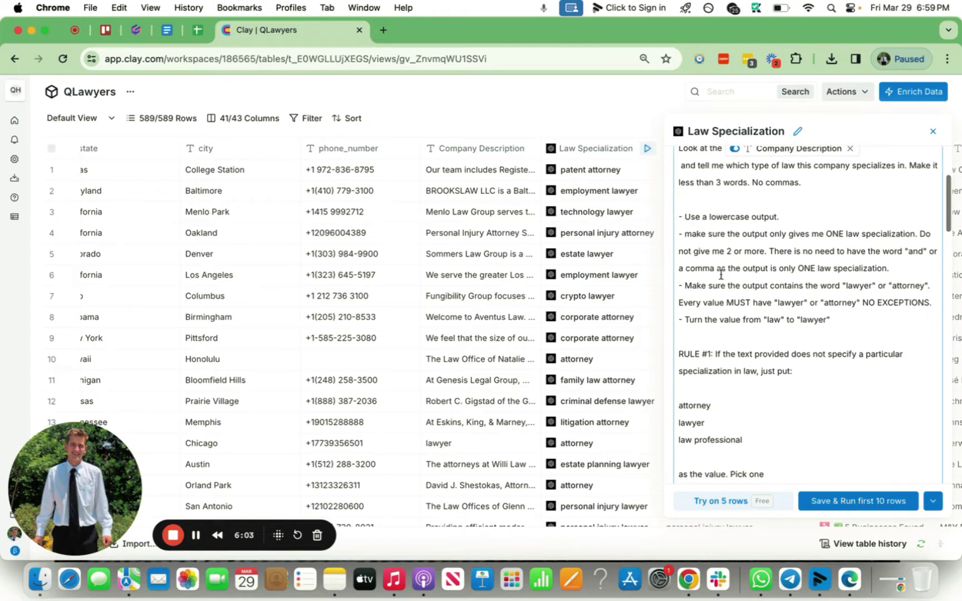
pyautogui.moveTo(678, 213); pyautogui.dragTo(834, 313)
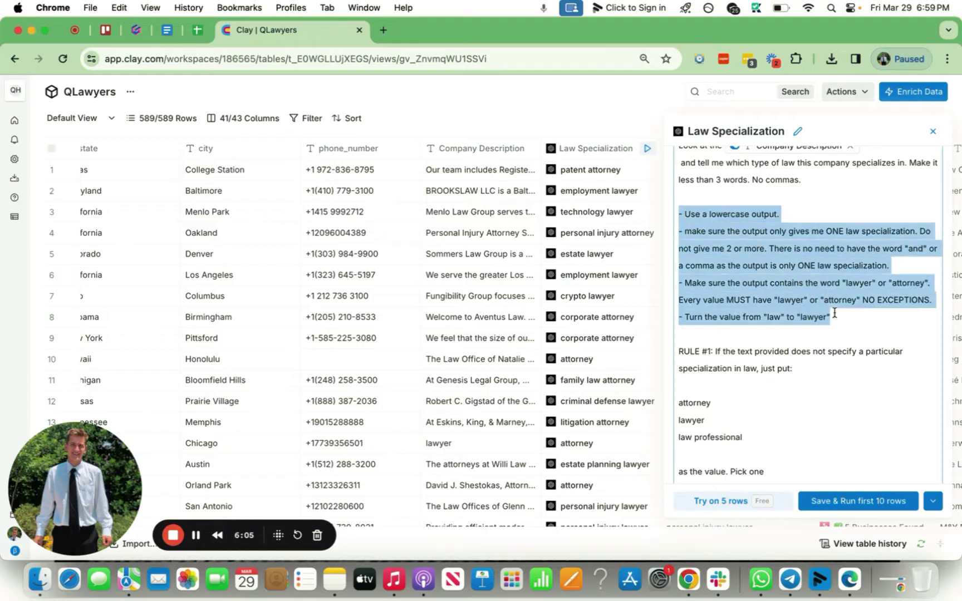
pyautogui.click(844, 314)
# Scroll through Examples 1–5 and close the Law Specialization panel.
pyautogui.scroll(-7, 845, 314)
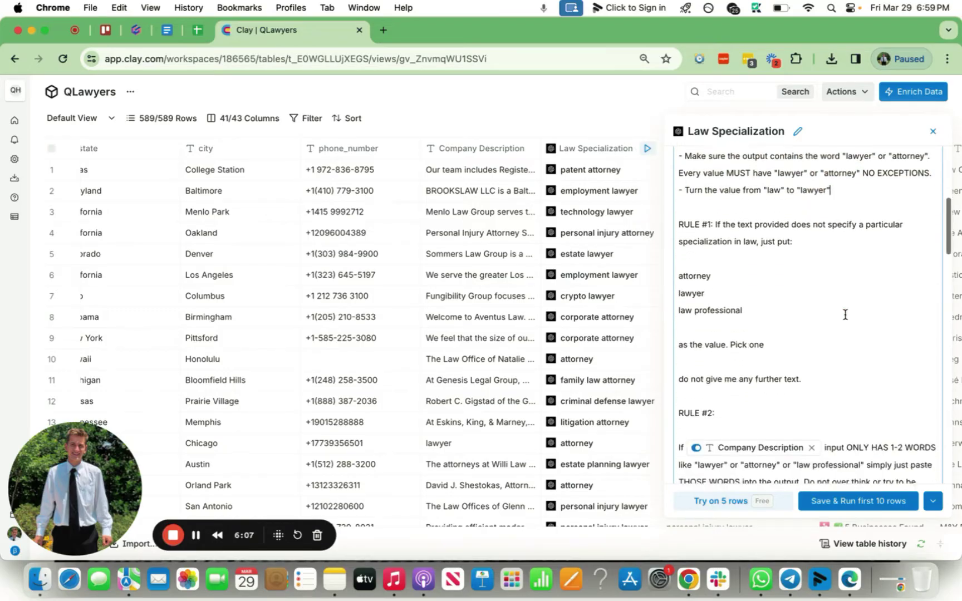
pyautogui.scroll(-15, 844, 314)
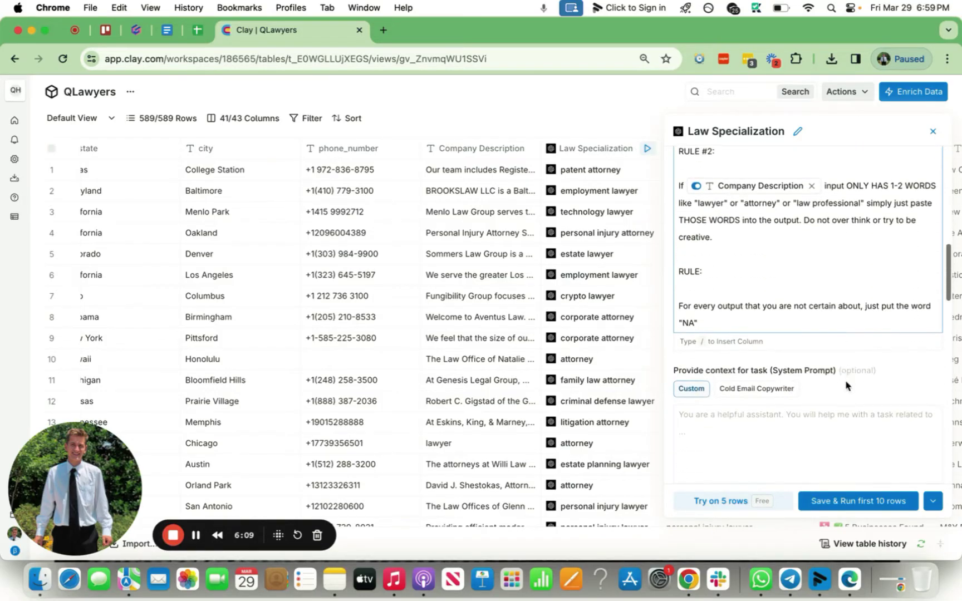
pyautogui.scroll(-8, 845, 381)
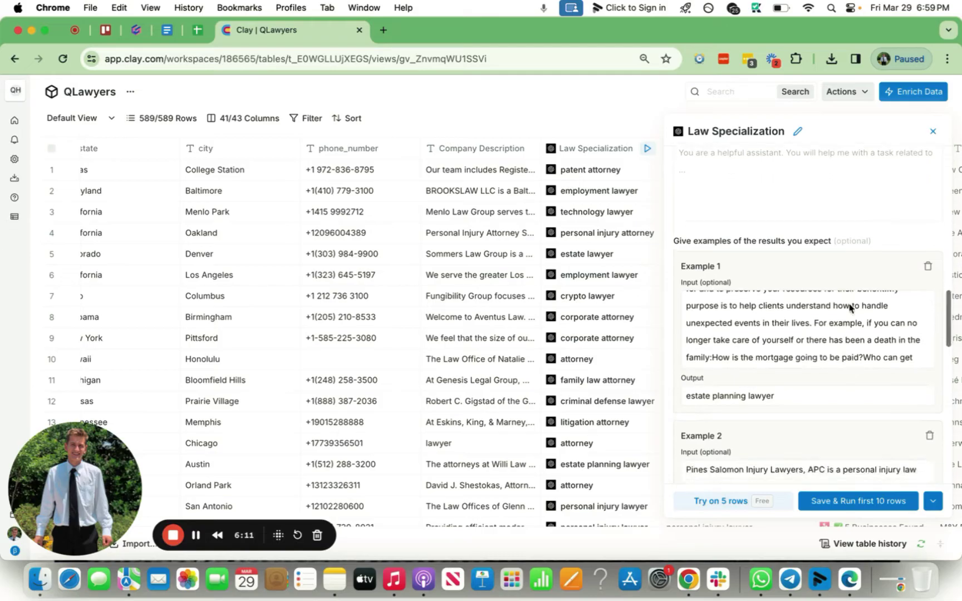
pyautogui.scroll(-3, 843, 355)
pyautogui.scroll(-10, 846, 428)
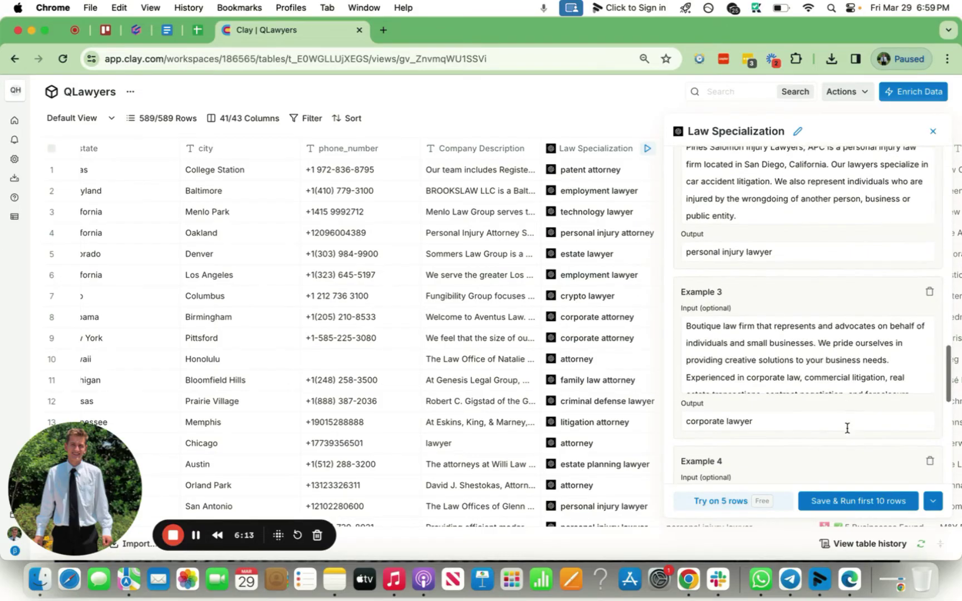
pyautogui.scroll(-5, 847, 428)
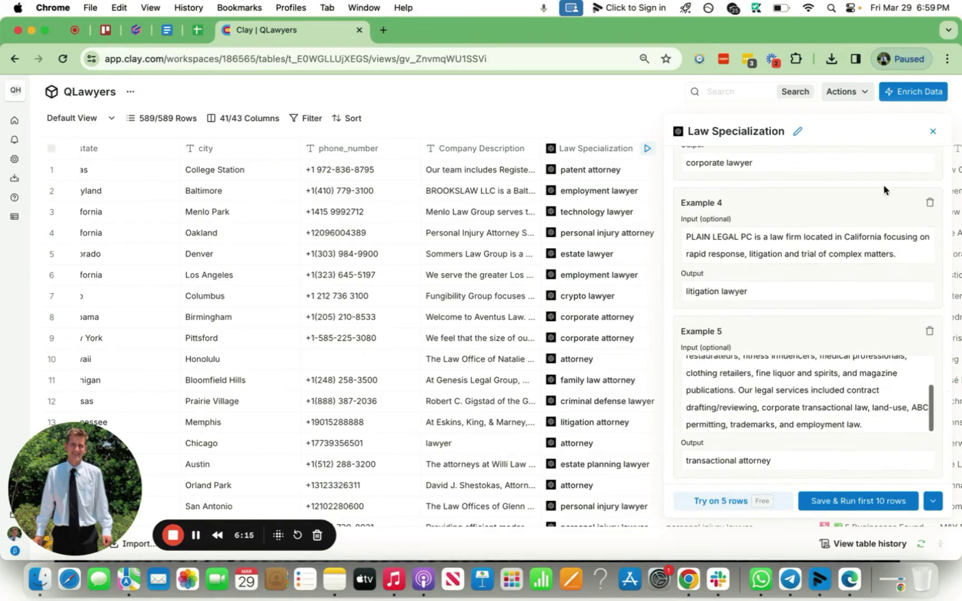
pyautogui.click(932, 130)
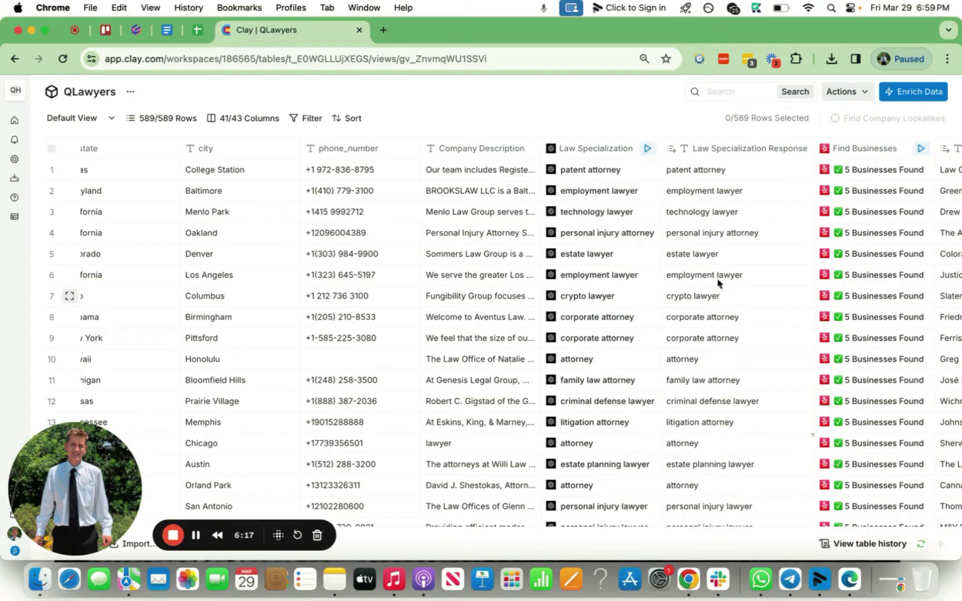
# Scroll right to the Find Businesses column and open its header menu.
pyautogui.hscroll(6, 715, 351)
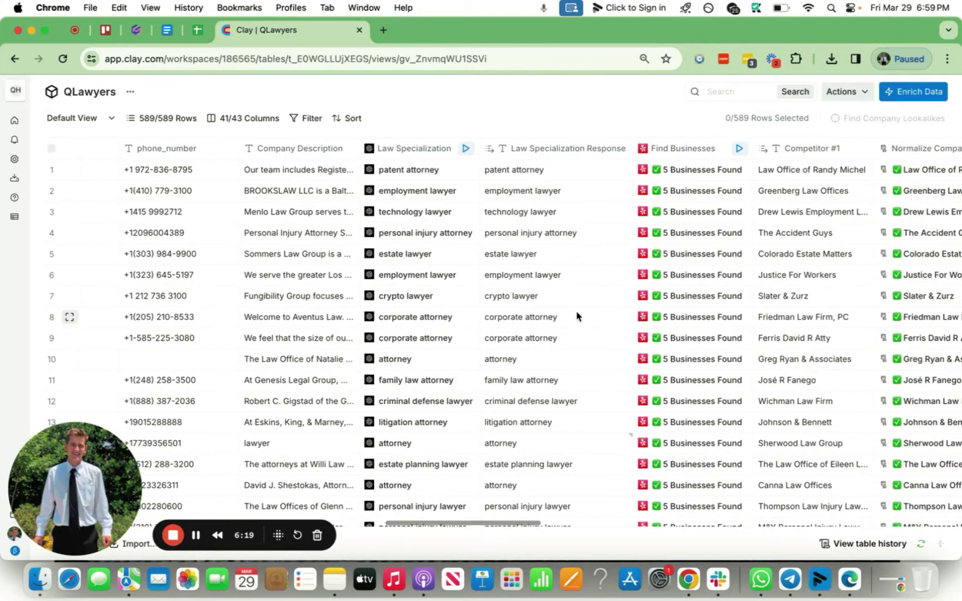
pyautogui.hscroll(4, 576, 315)
pyautogui.hscroll(5, 576, 315)
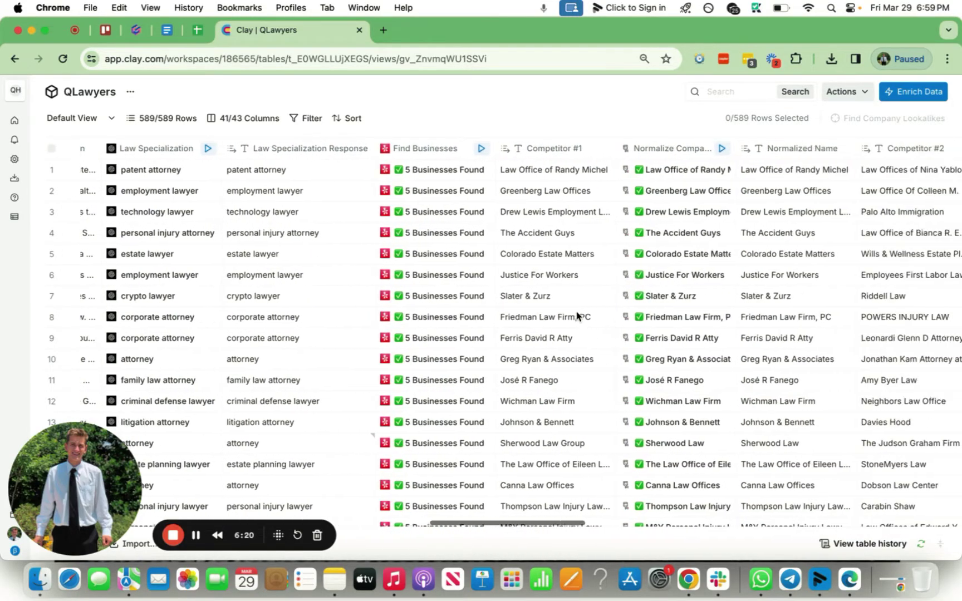
pyautogui.click(431, 156)
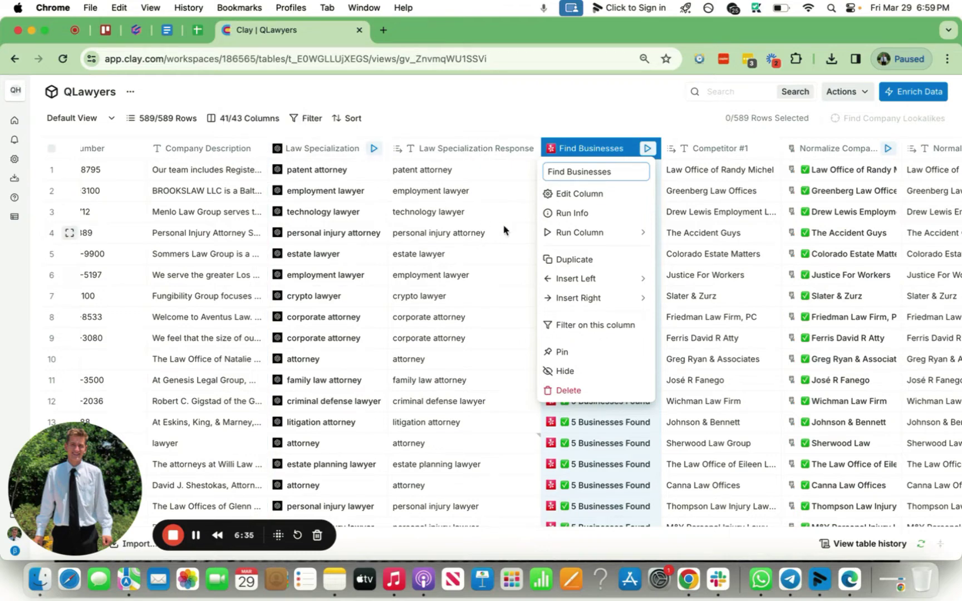
# Inspect the Find Businesses Location (city, state) and Search Query (Law Specialization Response) inputs.
pyautogui.click(595, 195)
pyautogui.click(829, 243)
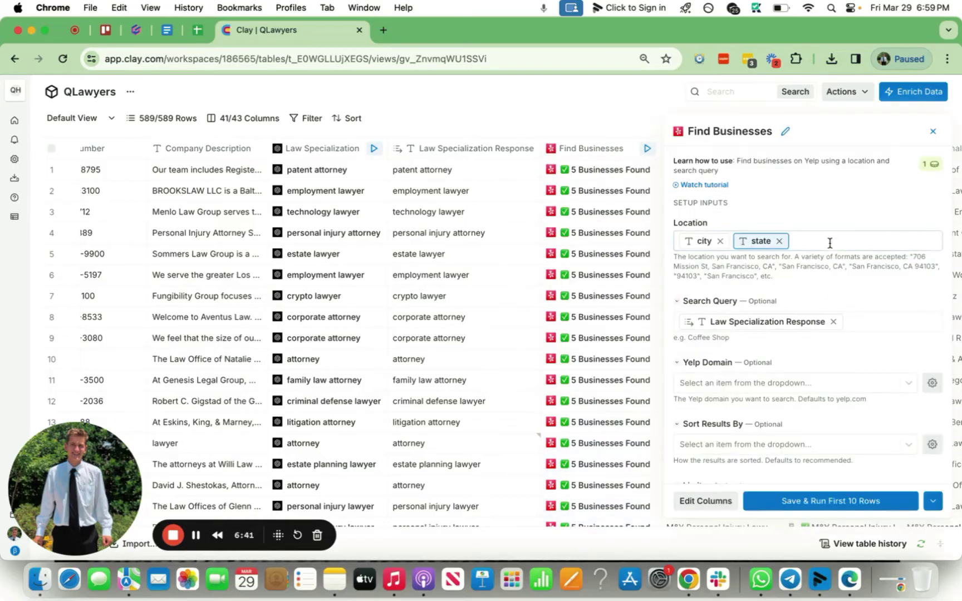
pyautogui.click(865, 318)
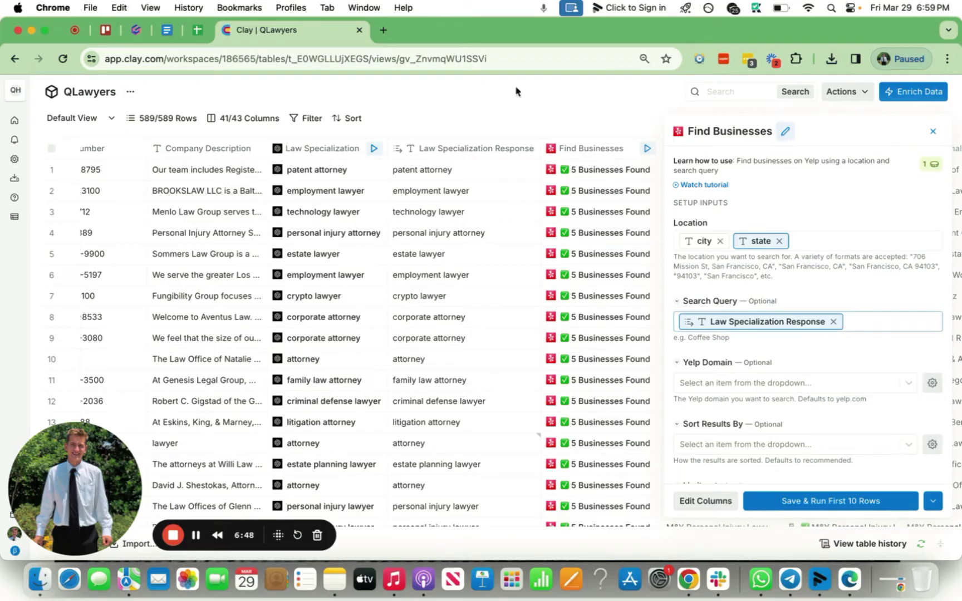
# Load yelp.com in a new tab and clear its search location box.
pyautogui.click(384, 30)
pyautogui.write('yelp')
pyautogui.press('Return')
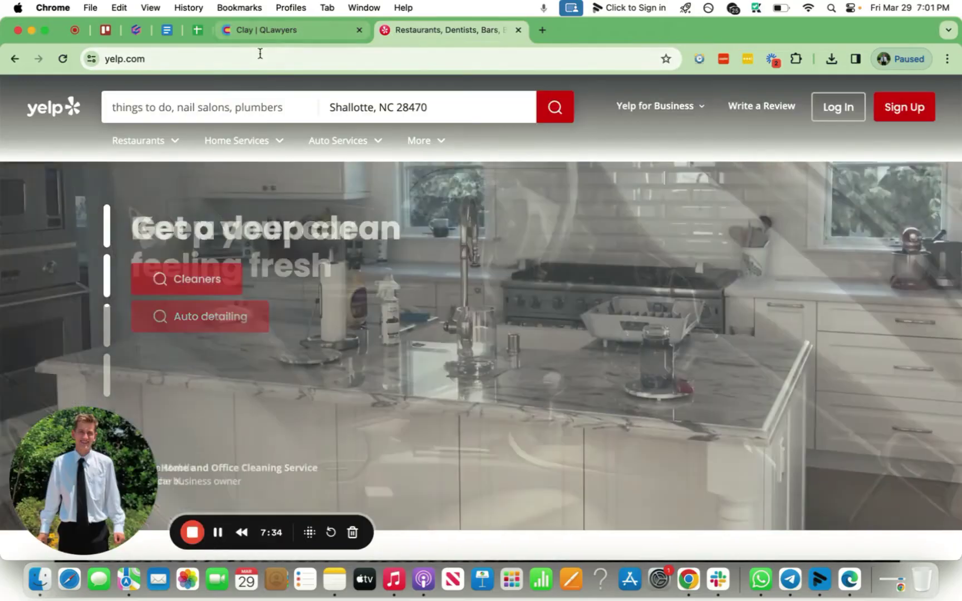
pyautogui.click(305, 30)
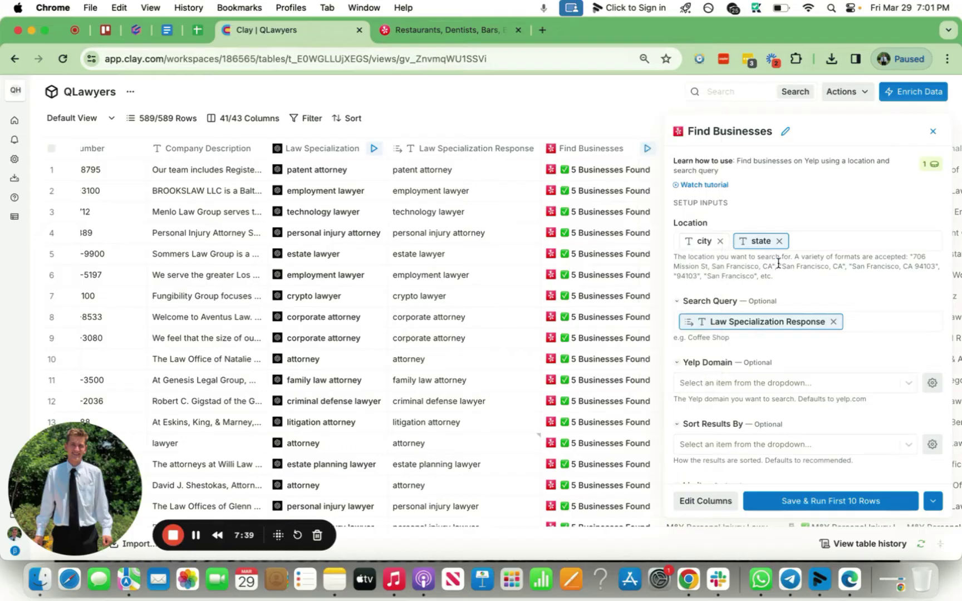
pyautogui.hscroll(-10, 374, 238)
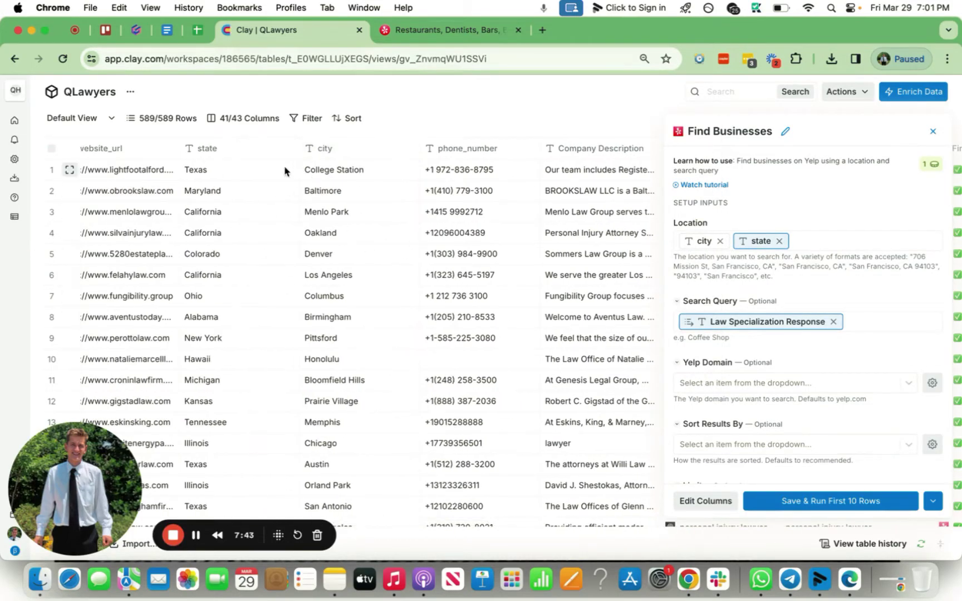
pyautogui.click(445, 29)
pyautogui.click(410, 106)
pyautogui.press('BackSpace')
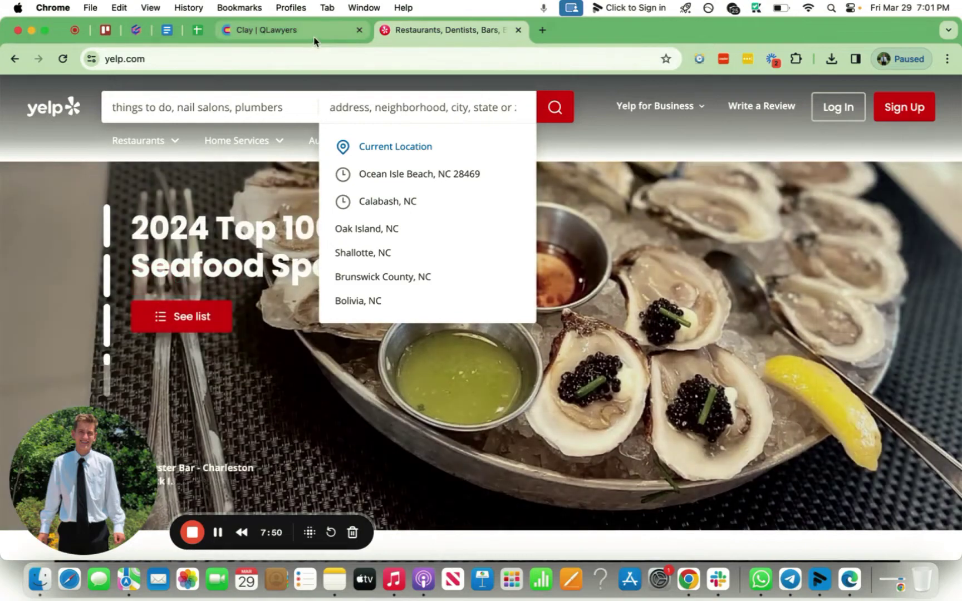
# Set Yelp's search location to Baltimore, MD.
pyautogui.click(311, 32)
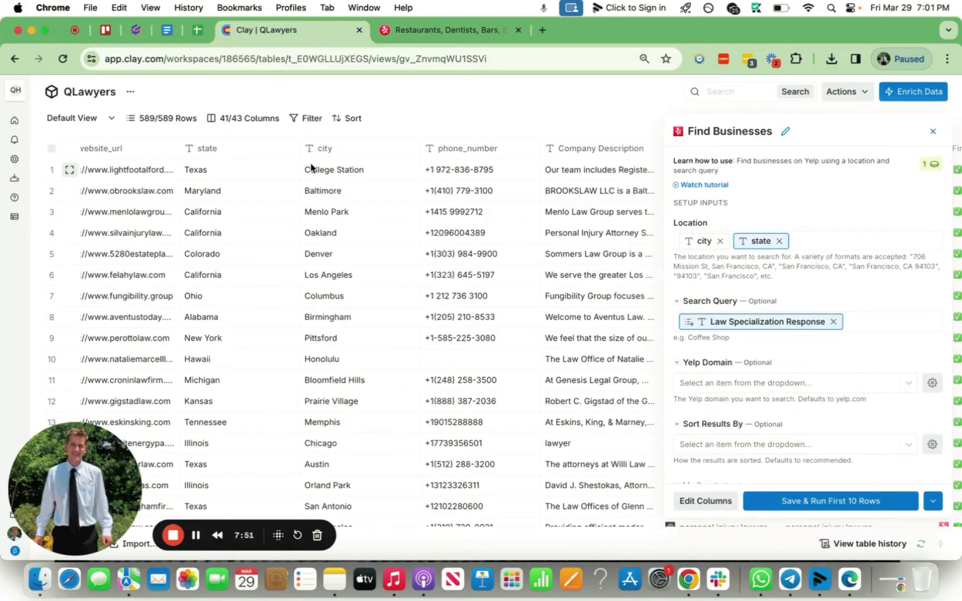
pyautogui.hscroll(-2, 337, 203)
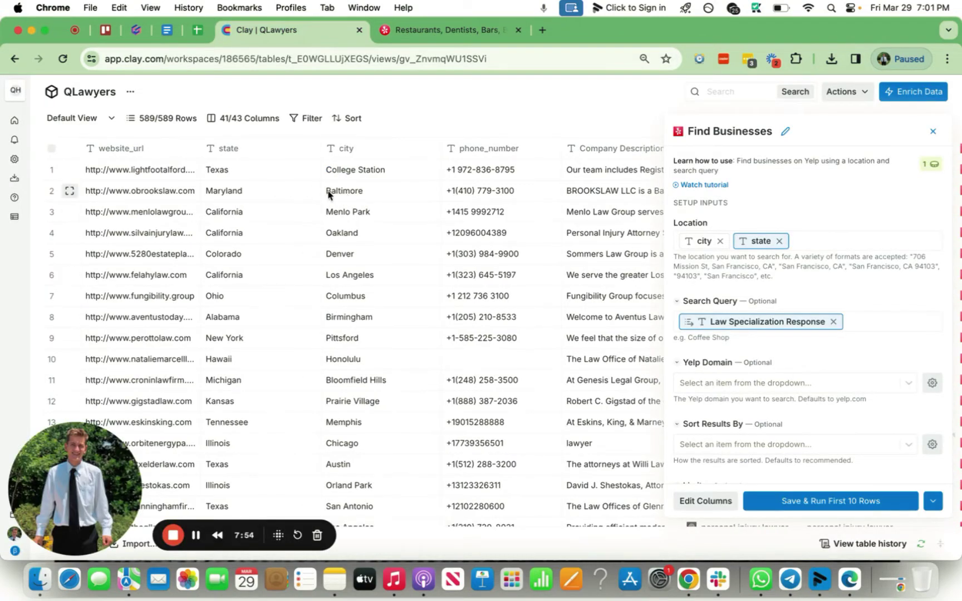
pyautogui.click(434, 30)
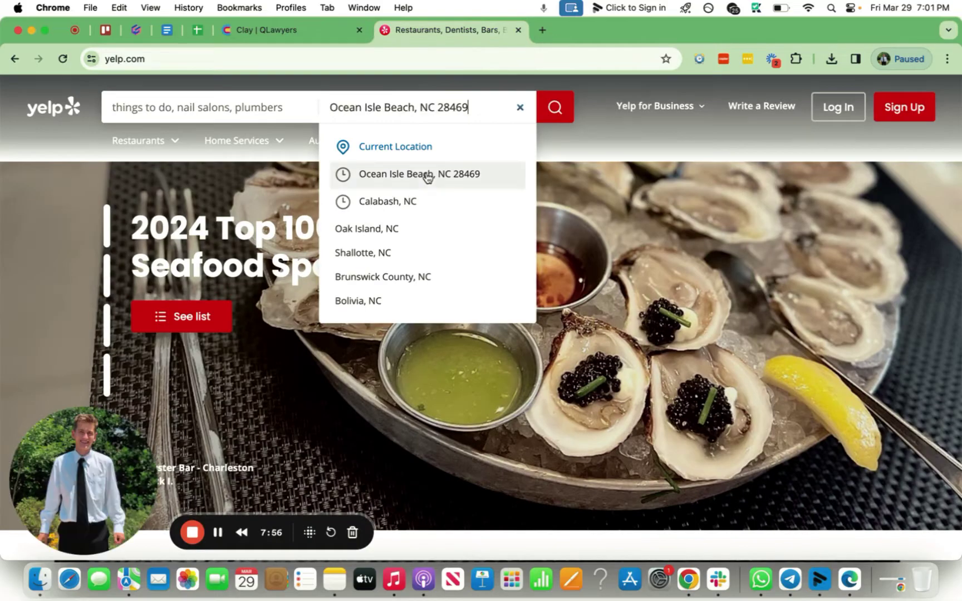
pyautogui.press('super+a')
pyautogui.write('baltimo')
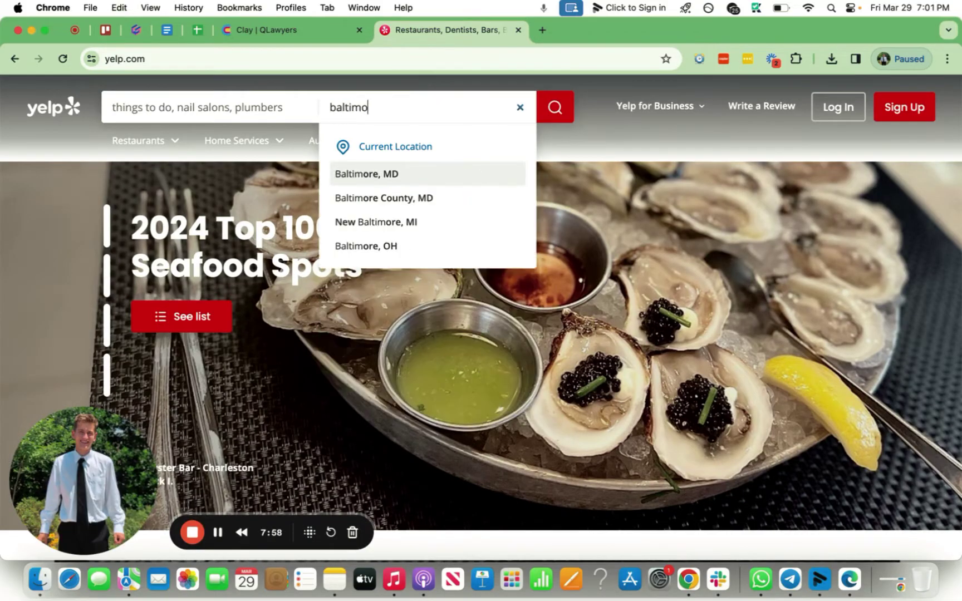
pyautogui.write('re')
pyautogui.click(484, 173)
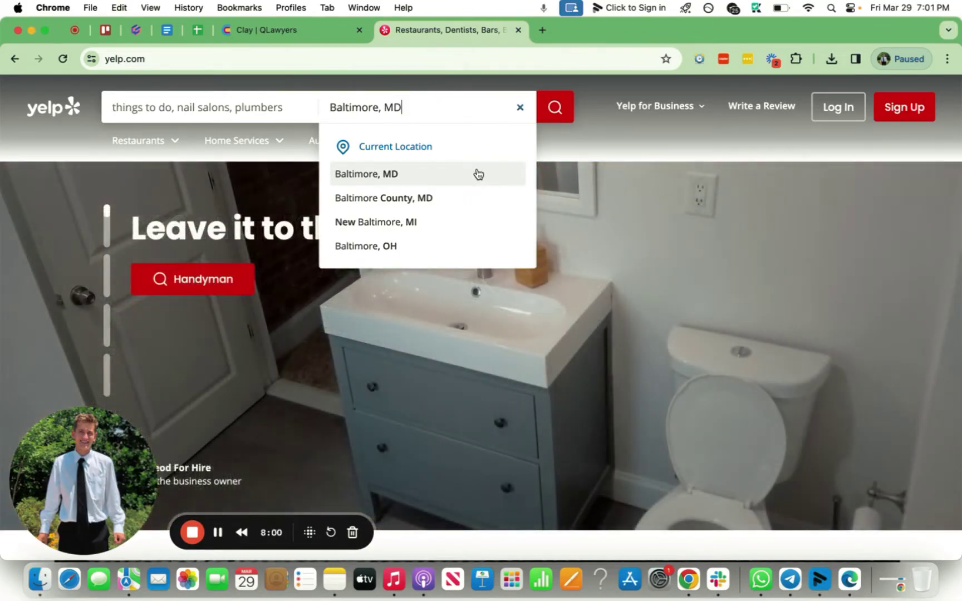
# Copy row 2's 'employment lawyer' specialization from Clay into Yelp's find box.
pyautogui.write('Restaurants')
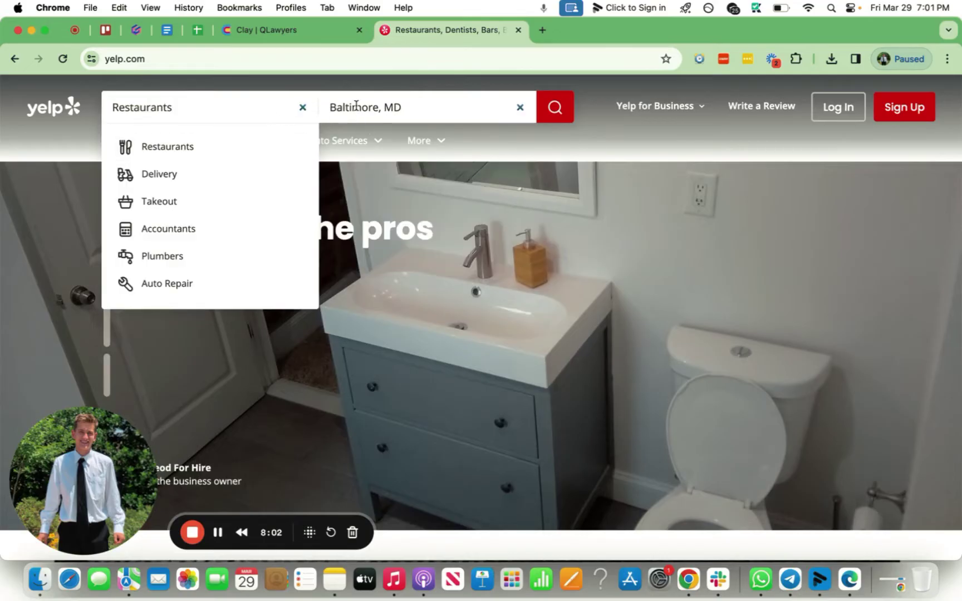
pyautogui.press('super+a')
pyautogui.click(267, 29)
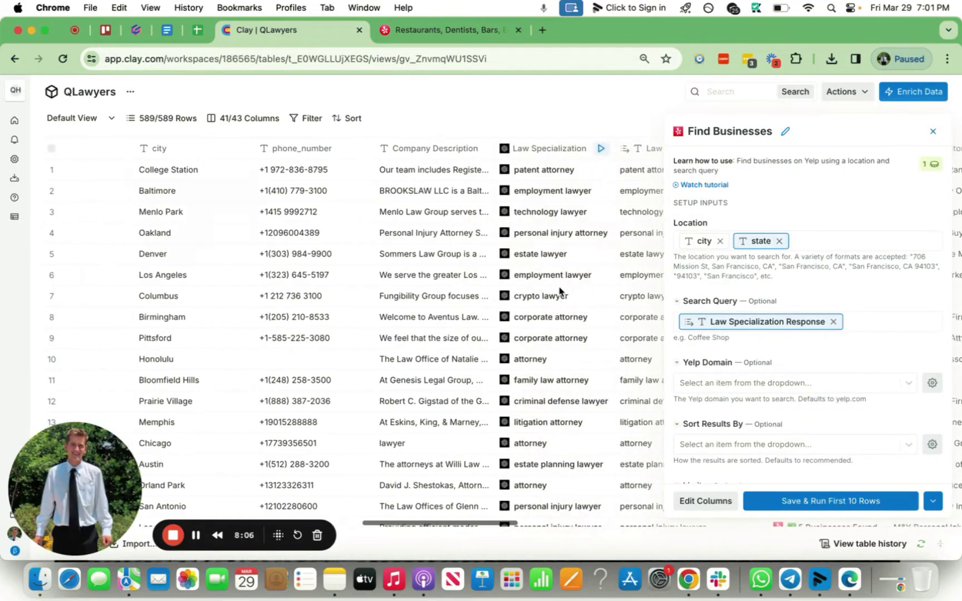
pyautogui.hscroll(5, 553, 218)
pyautogui.click(538, 194)
pyautogui.press('super+c')
pyautogui.click(468, 31)
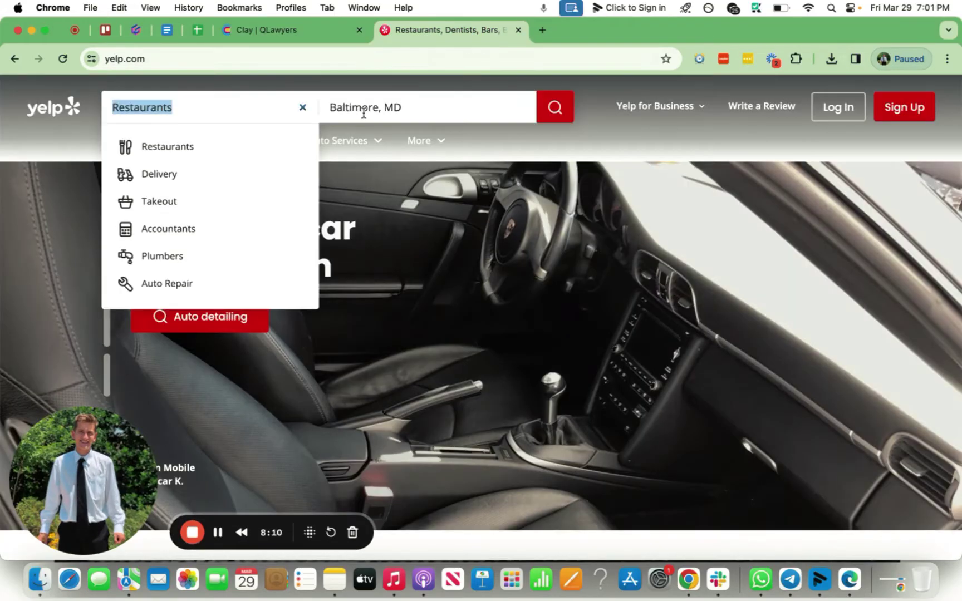
pyautogui.press('super+v')
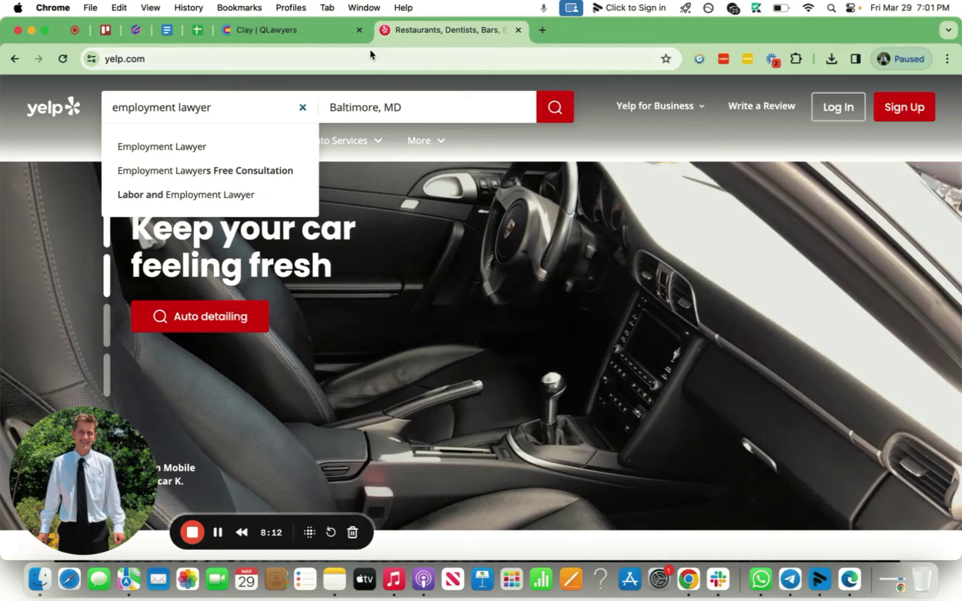
pyautogui.click(341, 35)
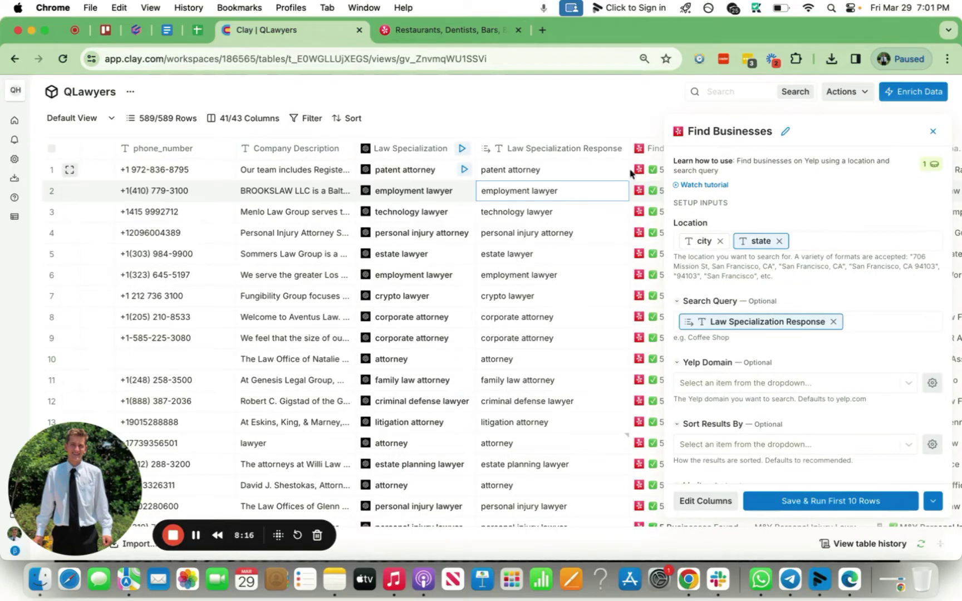
# Close the Find Businesses panel, revealing row 2 competitors like Greenberg Law Offices.
pyautogui.scroll(-3, 833, 308)
pyautogui.scroll(3, 833, 308)
pyautogui.hscroll(8, 528, 235)
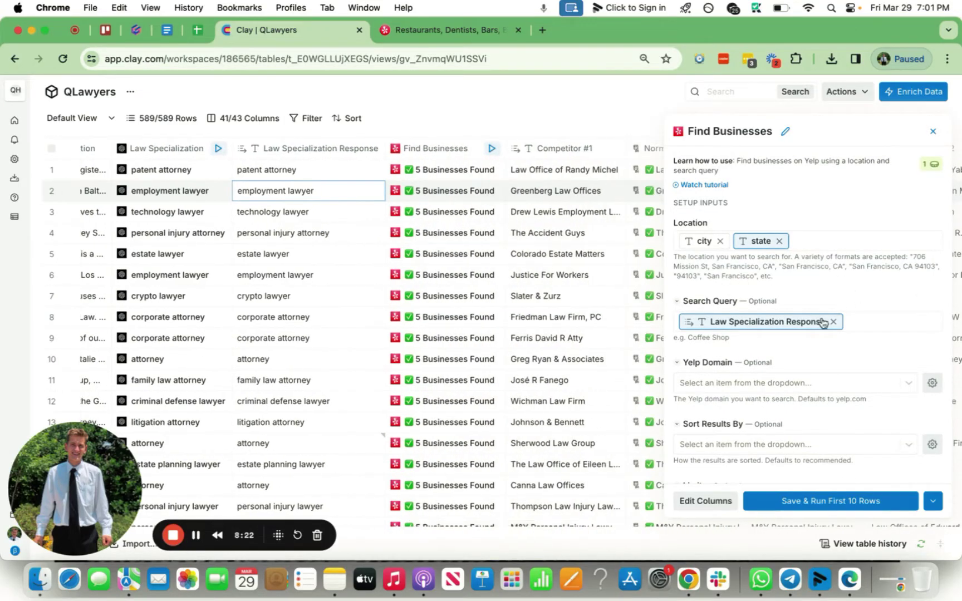
pyautogui.moveTo(740, 324)
pyautogui.click(927, 131)
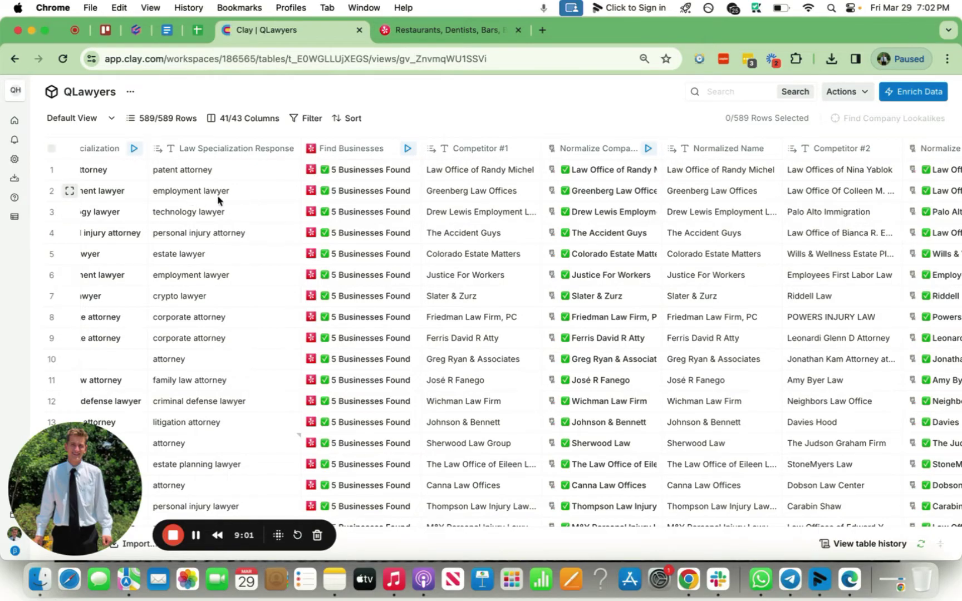
# Run Yelp's employment lawyer search for Baltimore, MD, confirm Greenberg Law Offices tops it, and return to Clay.
pyautogui.click(451, 31)
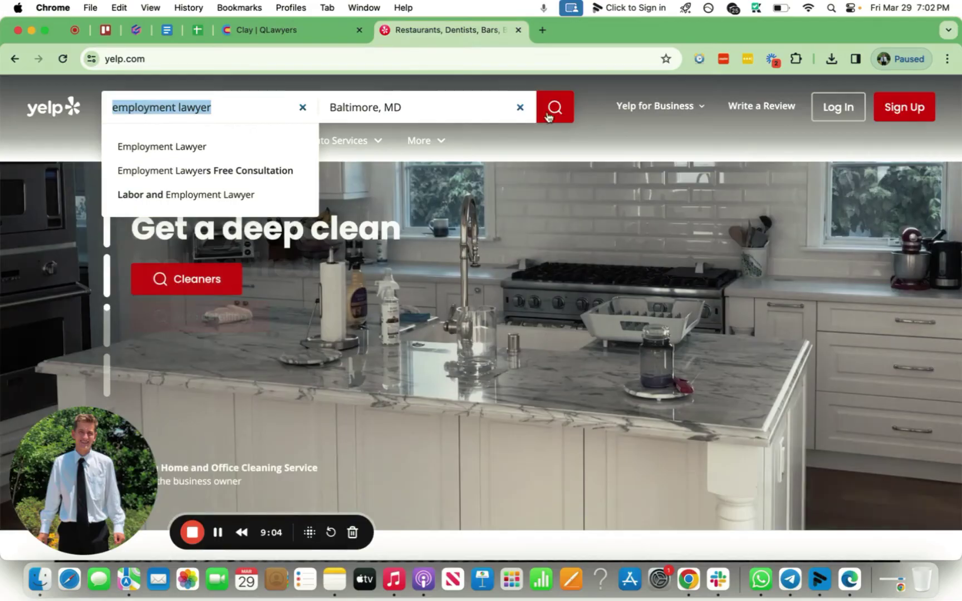
pyautogui.click(562, 118)
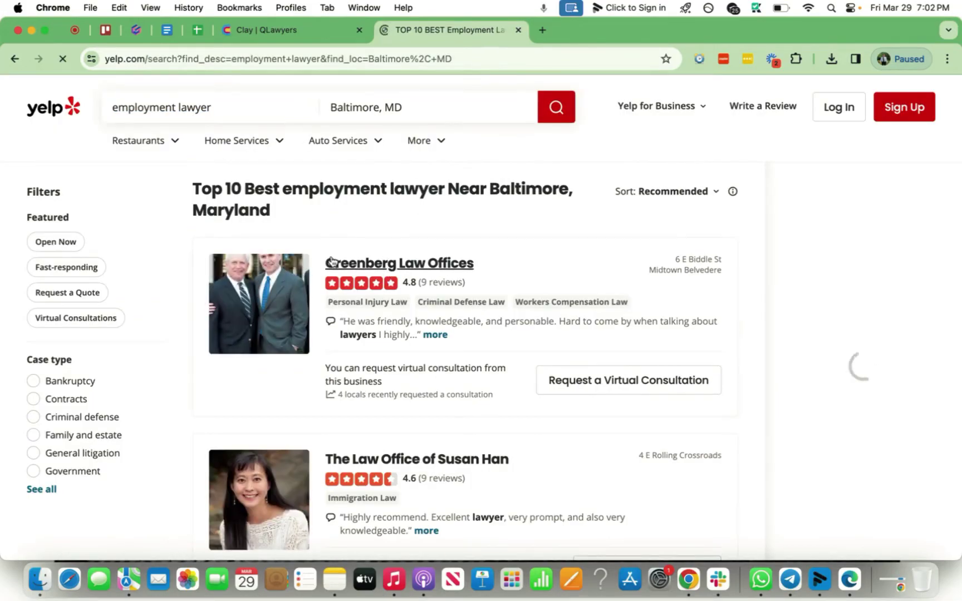
pyautogui.scroll(-2, 436, 237)
pyautogui.scroll(2, 437, 236)
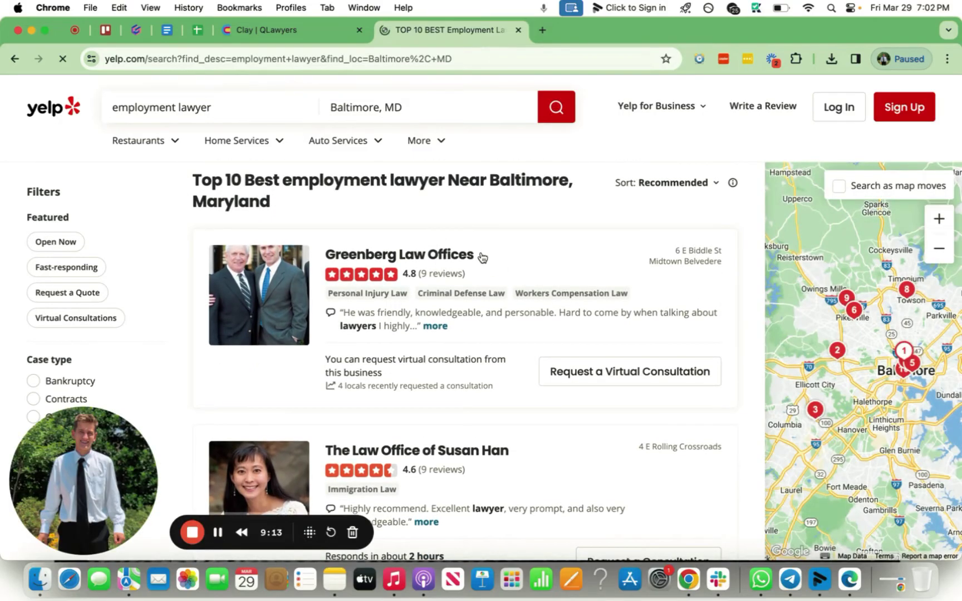
pyautogui.scroll(-8, 384, 389)
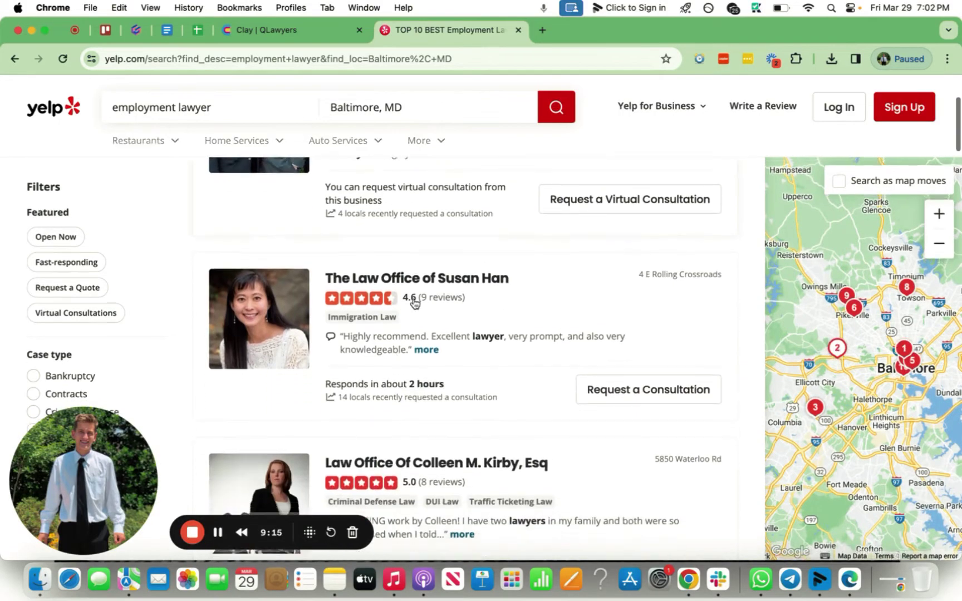
pyautogui.scroll(-5, 390, 361)
pyautogui.click(295, 31)
pyautogui.hscroll(-15, 365, 274)
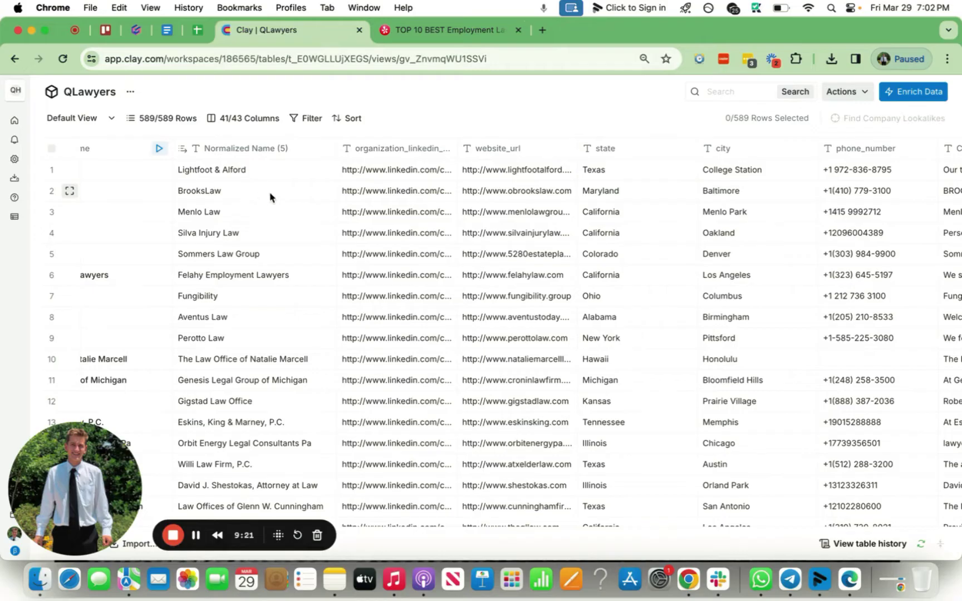
pyautogui.hscroll(15, 405, 199)
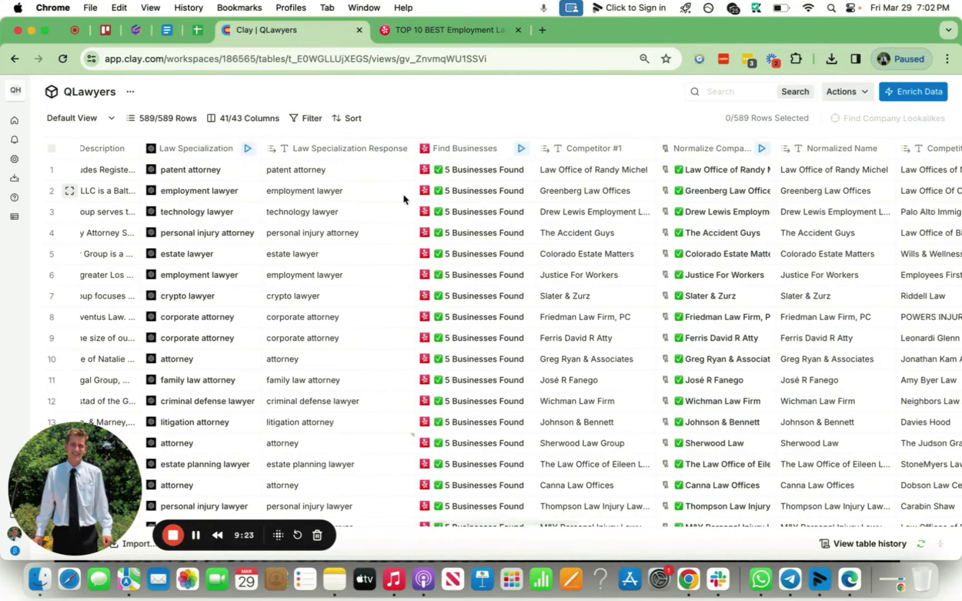
pyautogui.hscroll(-15, 540, 207)
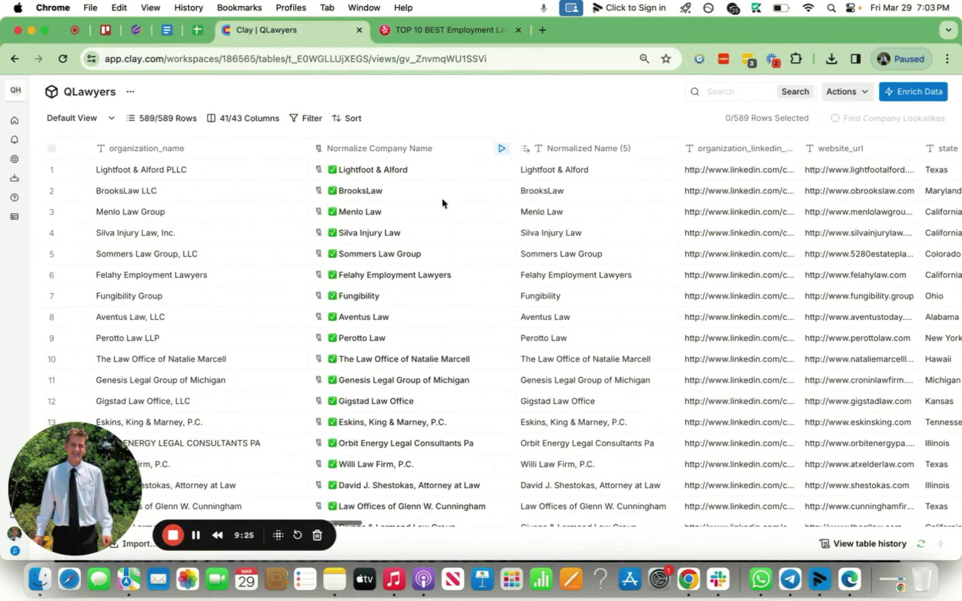
pyautogui.hscroll(10, 575, 240)
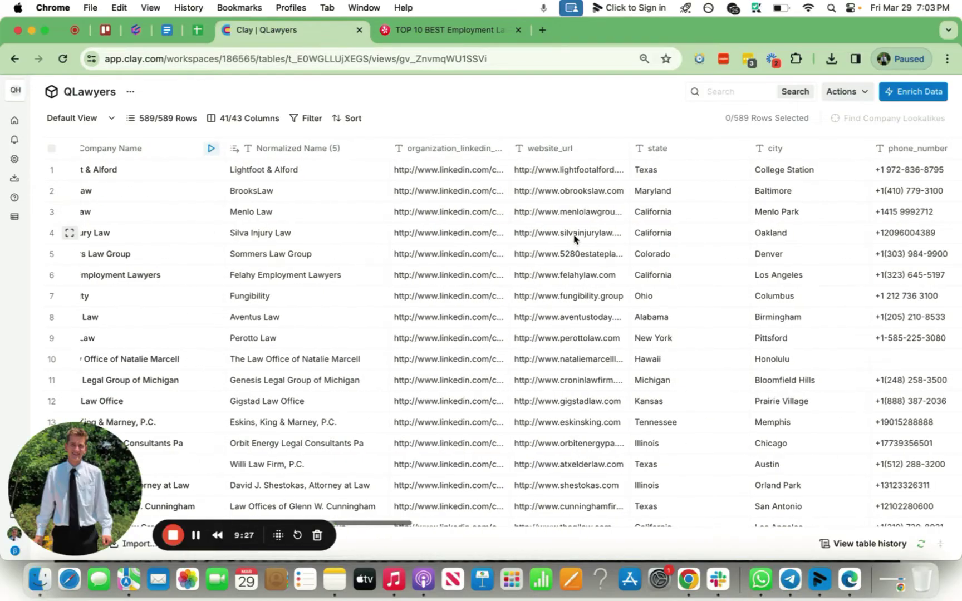
pyautogui.hscroll(15, 575, 240)
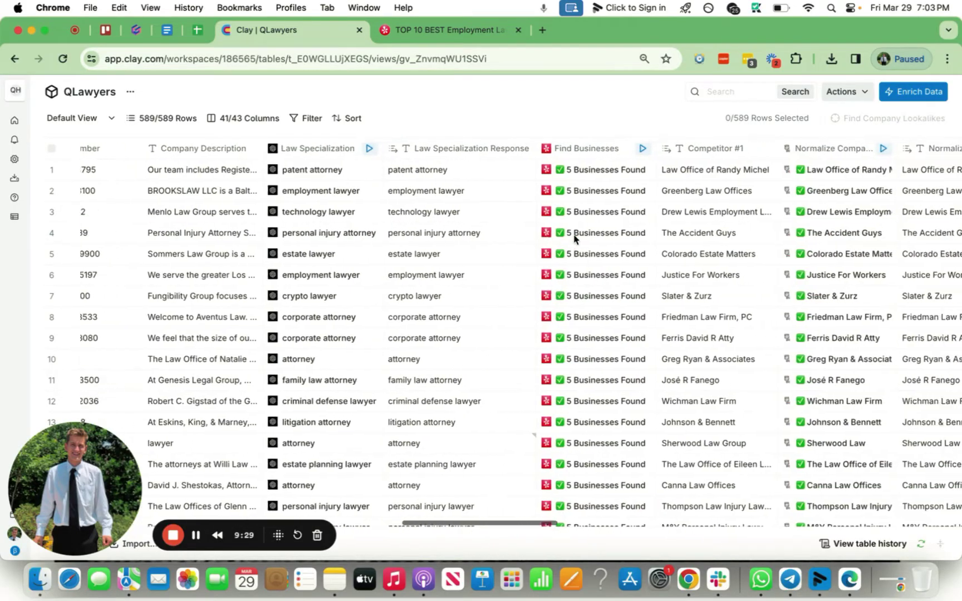
pyautogui.hscroll(3, 557, 234)
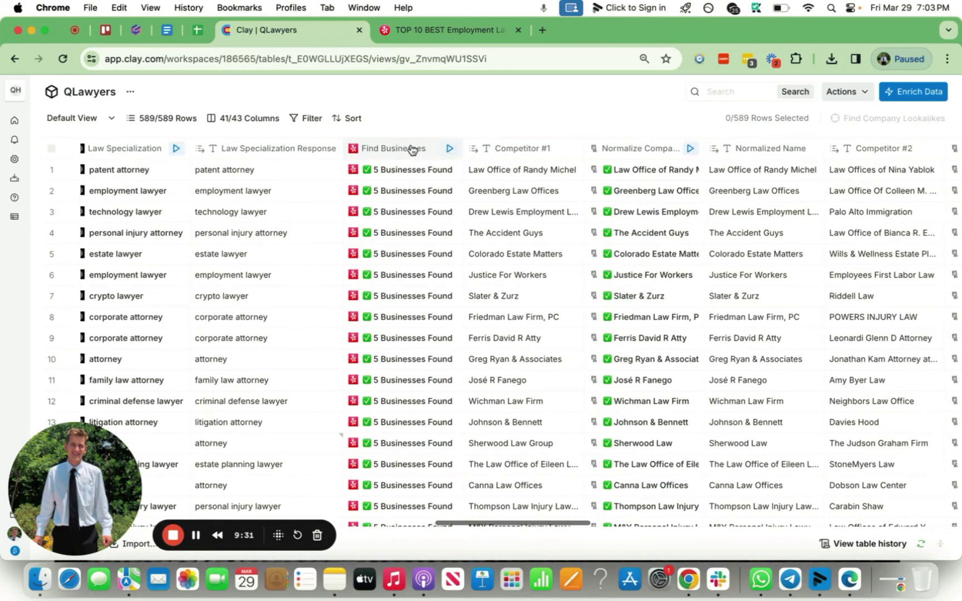
# Inspect row 2's five found Yelp businesses, showing the first one's title, rating, address and reviews.
pyautogui.click(399, 194)
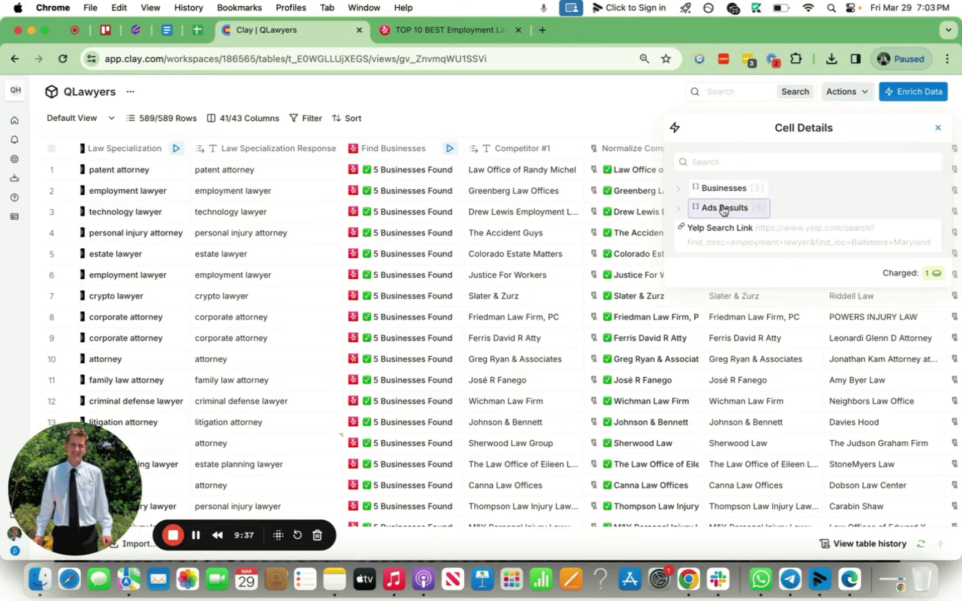
pyautogui.click(715, 189)
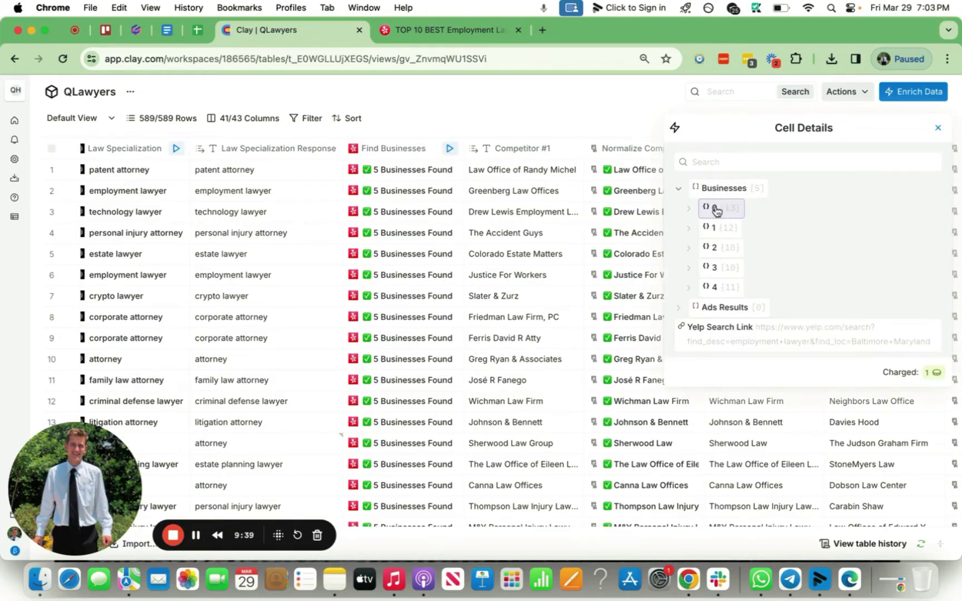
pyautogui.click(716, 208)
pyautogui.scroll(-2, 752, 316)
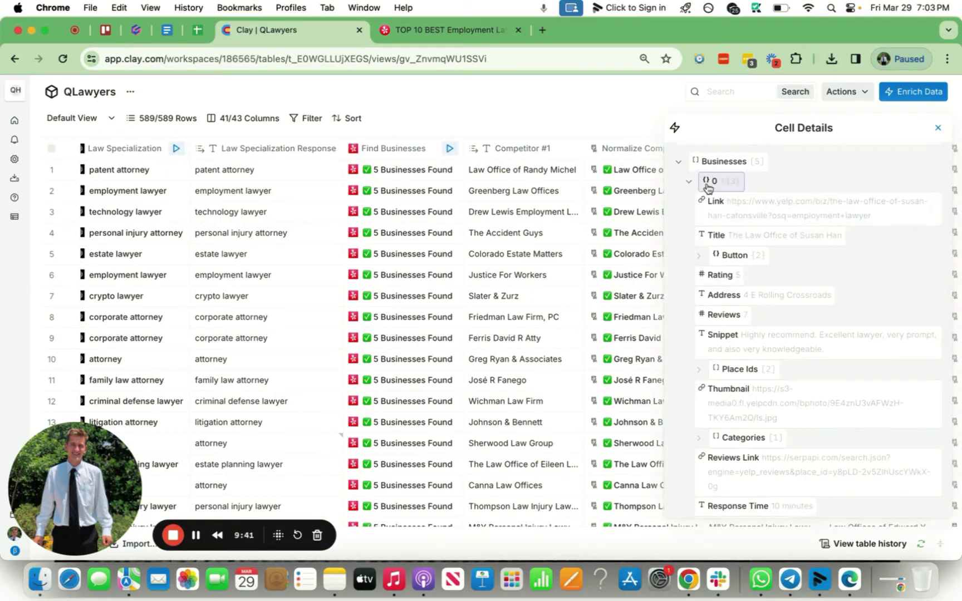
pyautogui.click(707, 184)
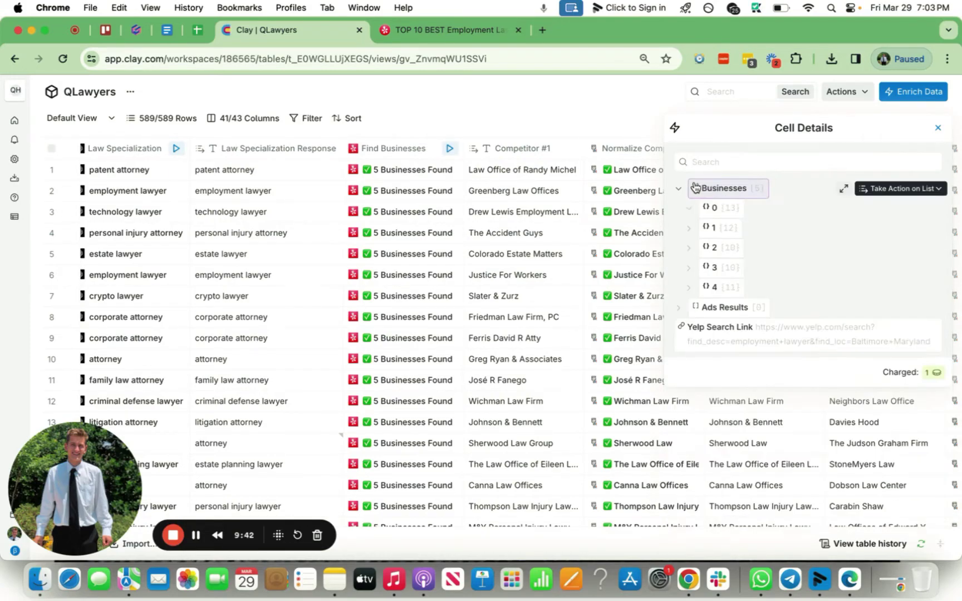
pyautogui.click(715, 208)
pyautogui.click(715, 208)
pyautogui.click(715, 208)
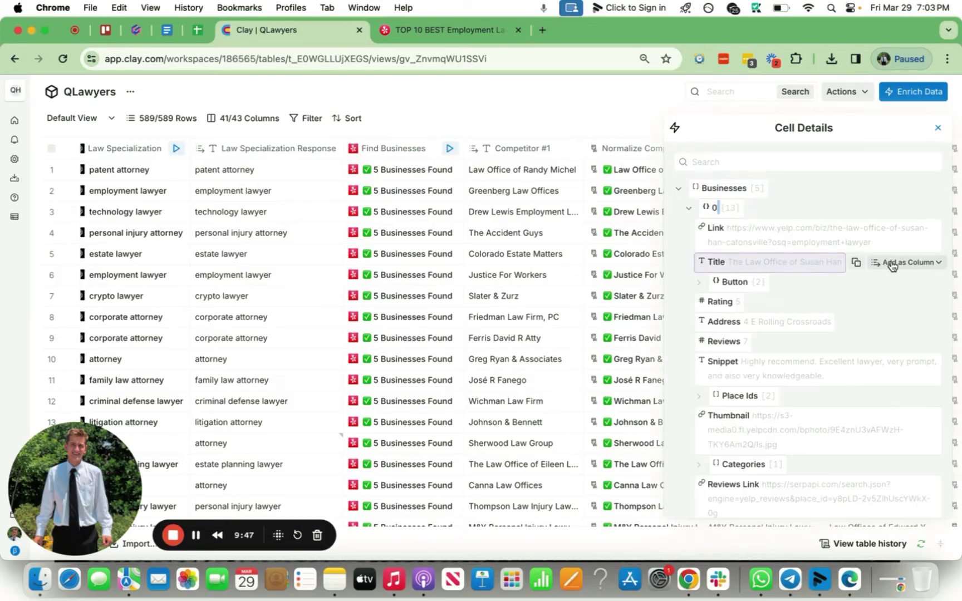
# Widen the Competitor #1 column so the full competitor firm names are readable.
pyautogui.hscroll(3, 436, 264)
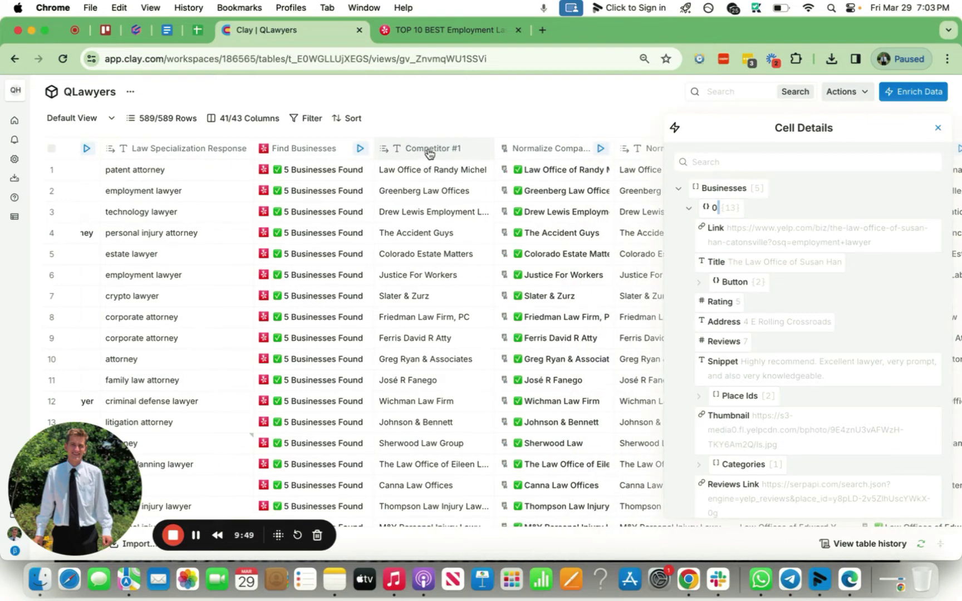
pyautogui.hscroll(2, 498, 192)
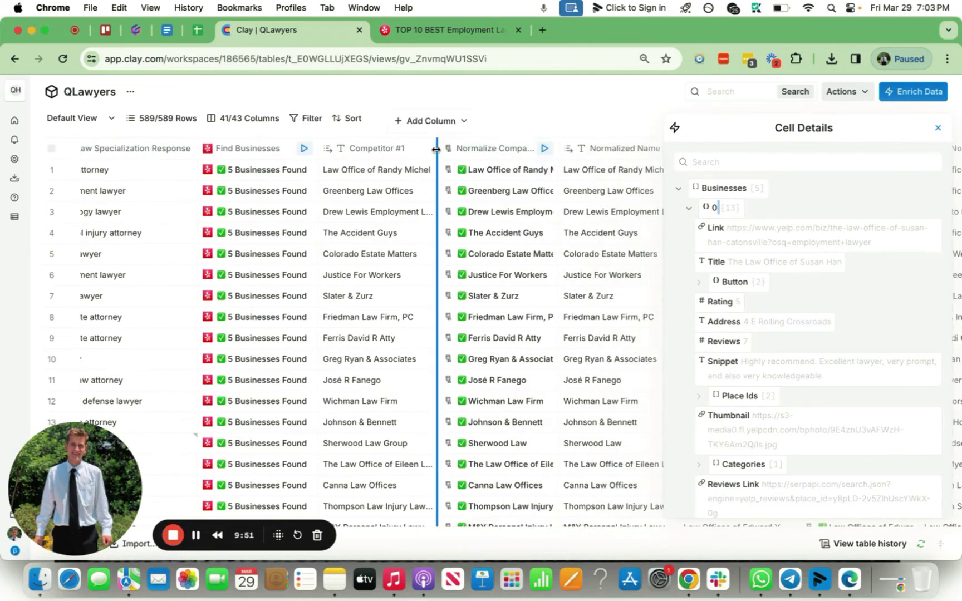
pyautogui.moveTo(436, 149); pyautogui.dragTo(507, 148)
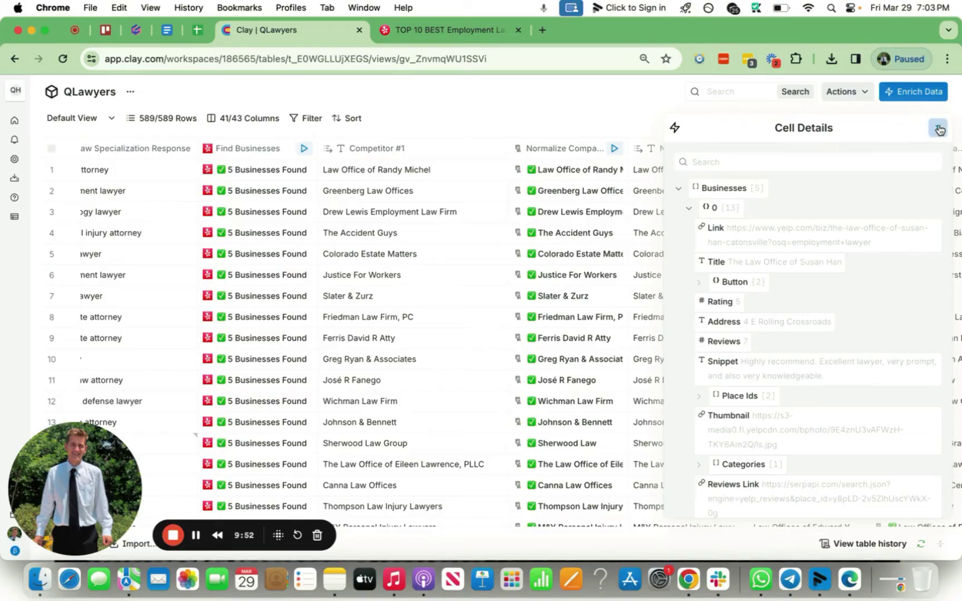
pyautogui.hscroll(1, 454, 217)
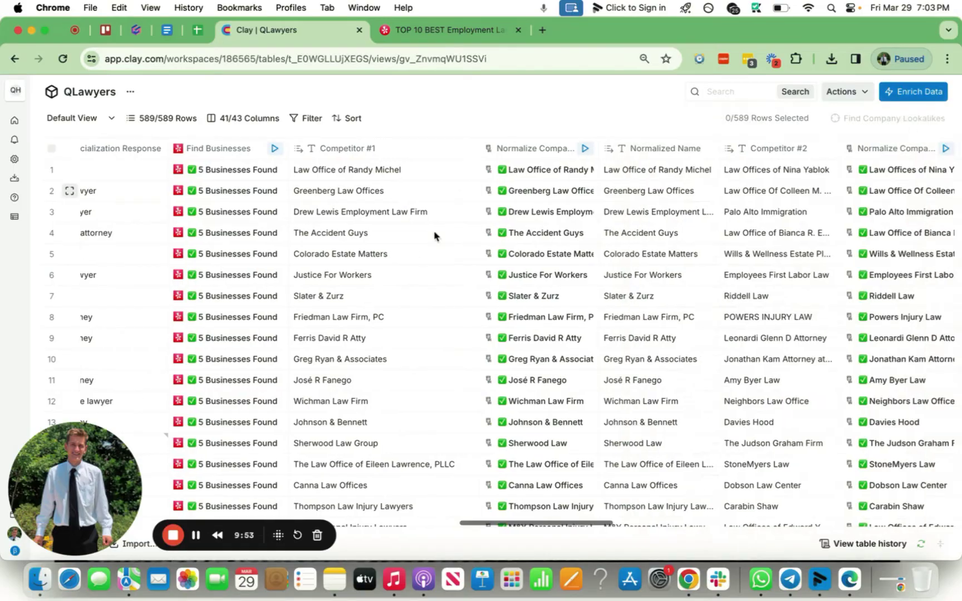
pyautogui.moveTo(597, 151); pyautogui.dragTo(666, 151)
pyautogui.scroll(-8, 411, 390)
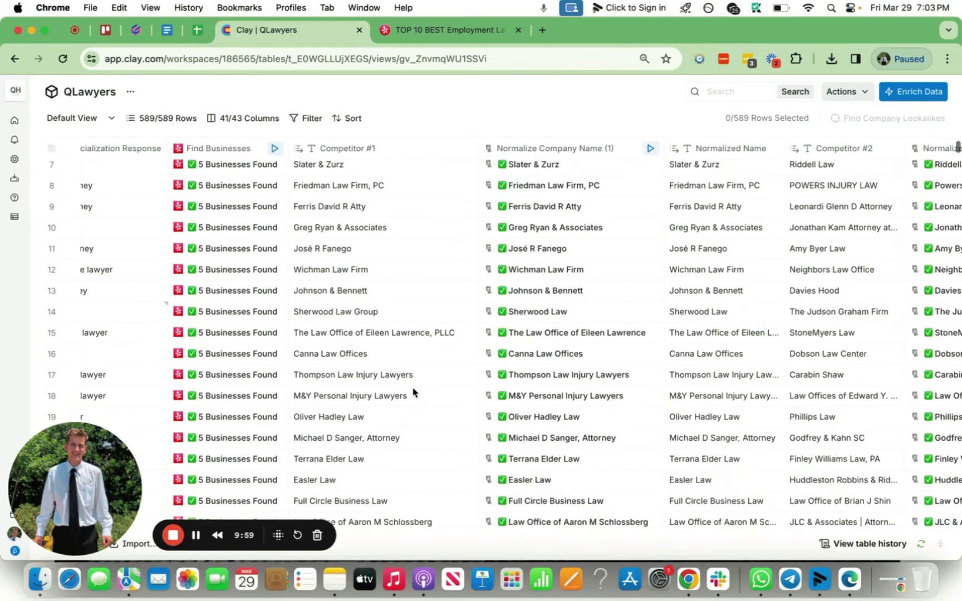
pyautogui.scroll(-7, 417, 382)
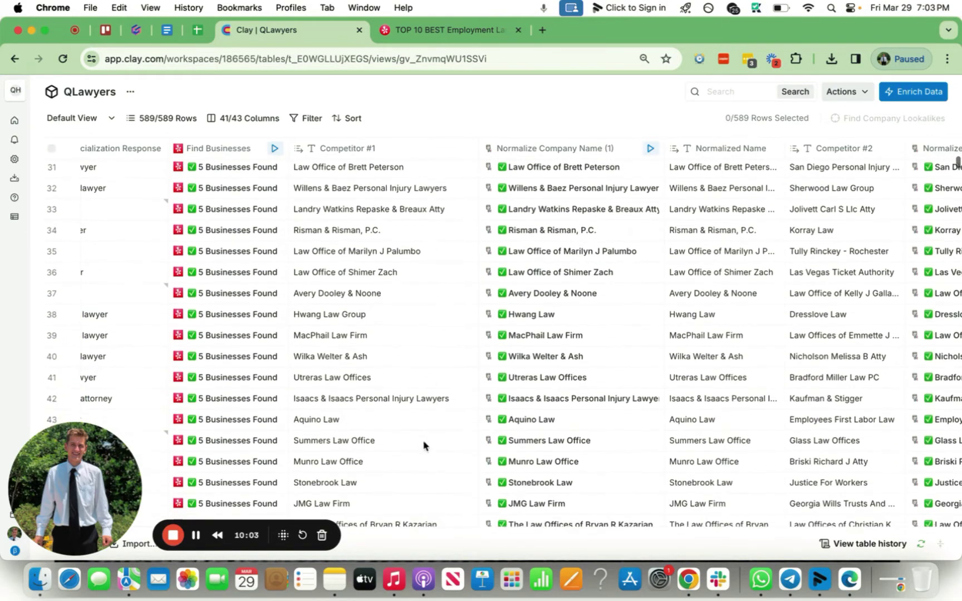
pyautogui.scroll(15, 537, 242)
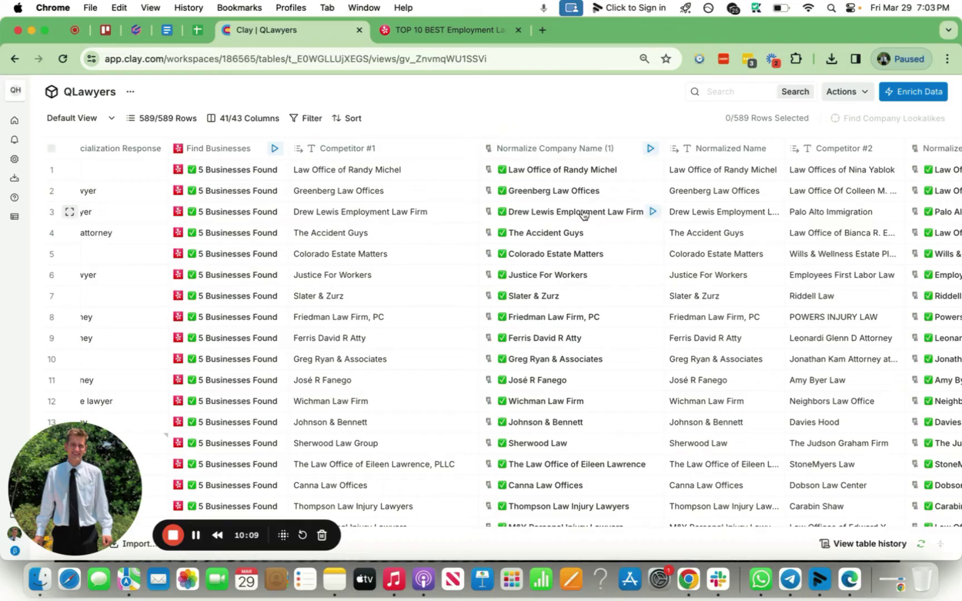
pyautogui.hscroll(-10, 354, 213)
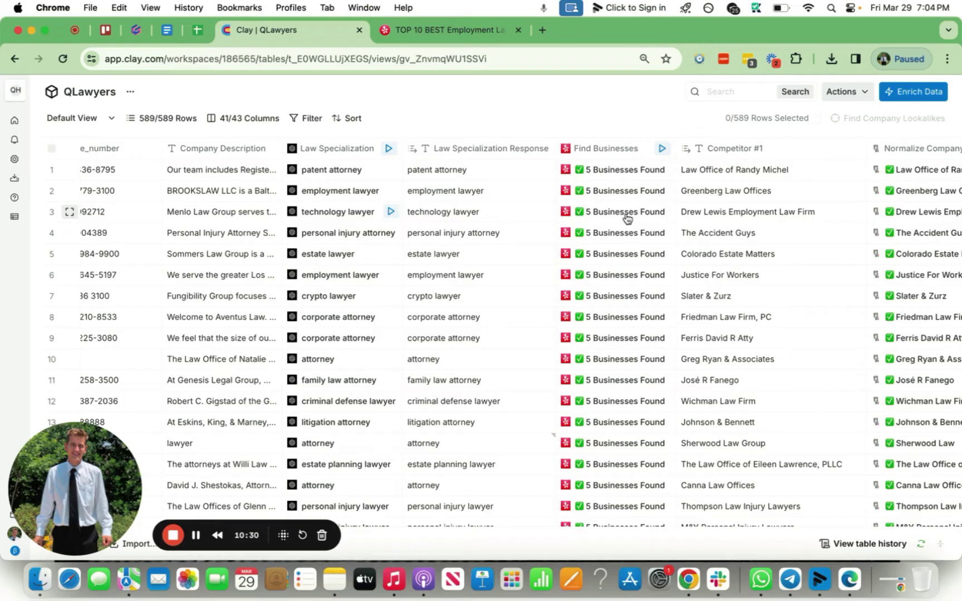
pyautogui.hscroll(3, 630, 202)
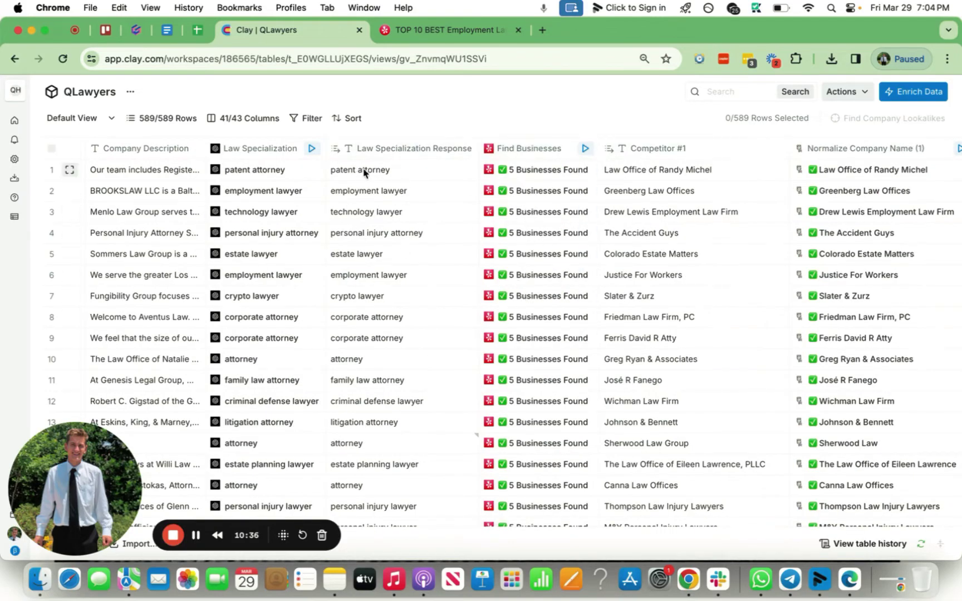
pyautogui.hscroll(6, 490, 222)
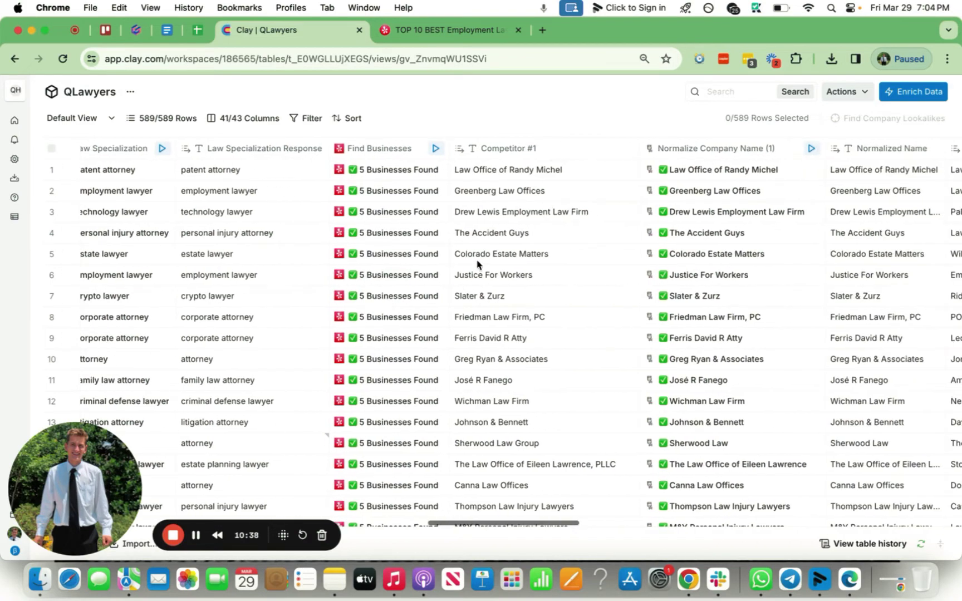
pyautogui.hscroll(15, 644, 215)
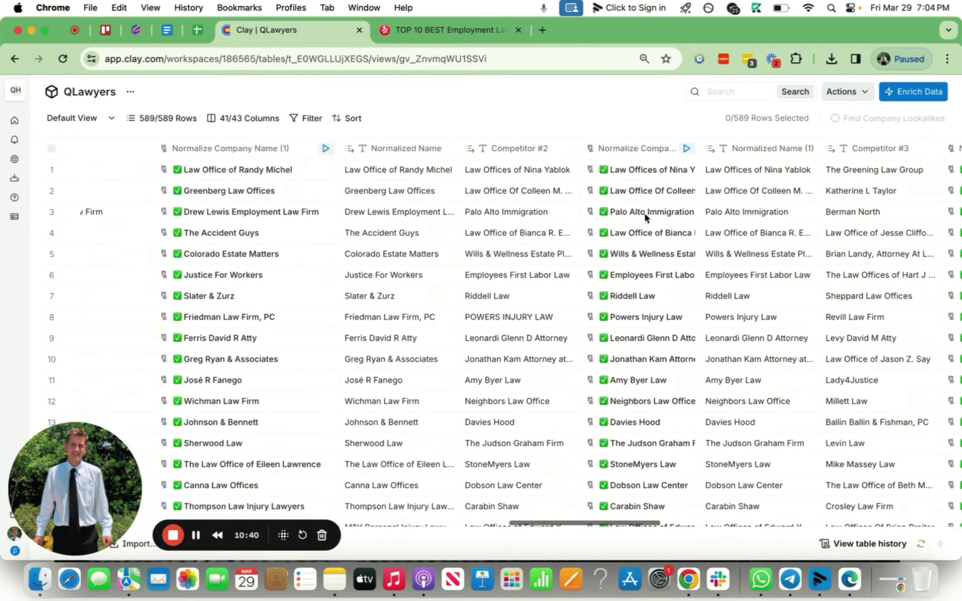
pyautogui.hscroll(-20, 644, 216)
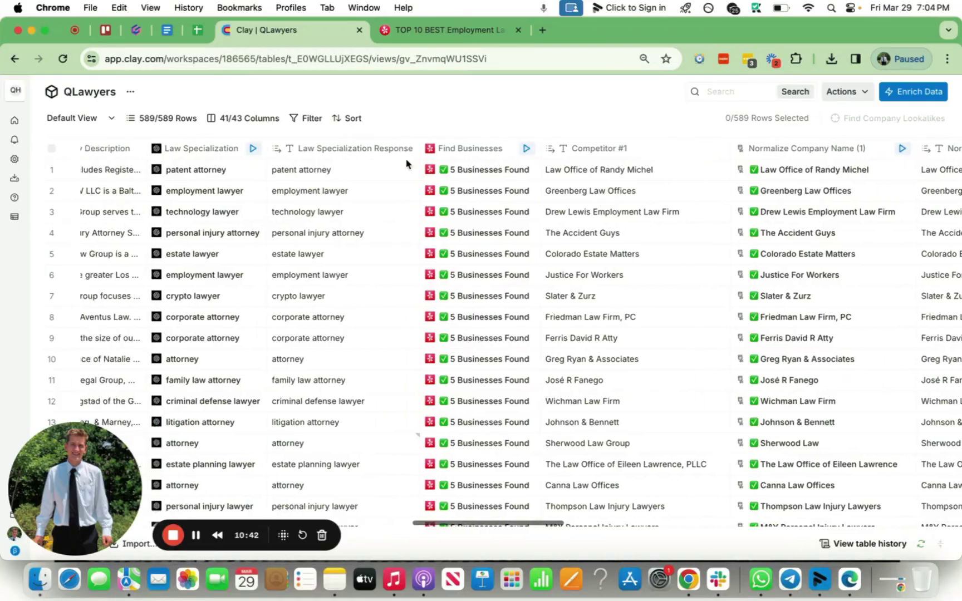
pyautogui.hscroll(-4, 406, 163)
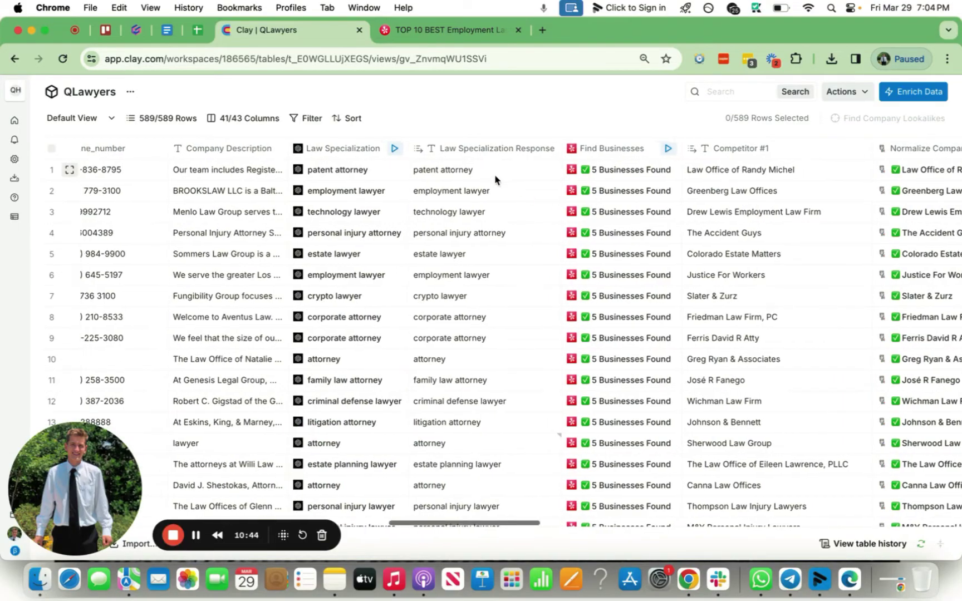
pyautogui.hscroll(-3, 495, 175)
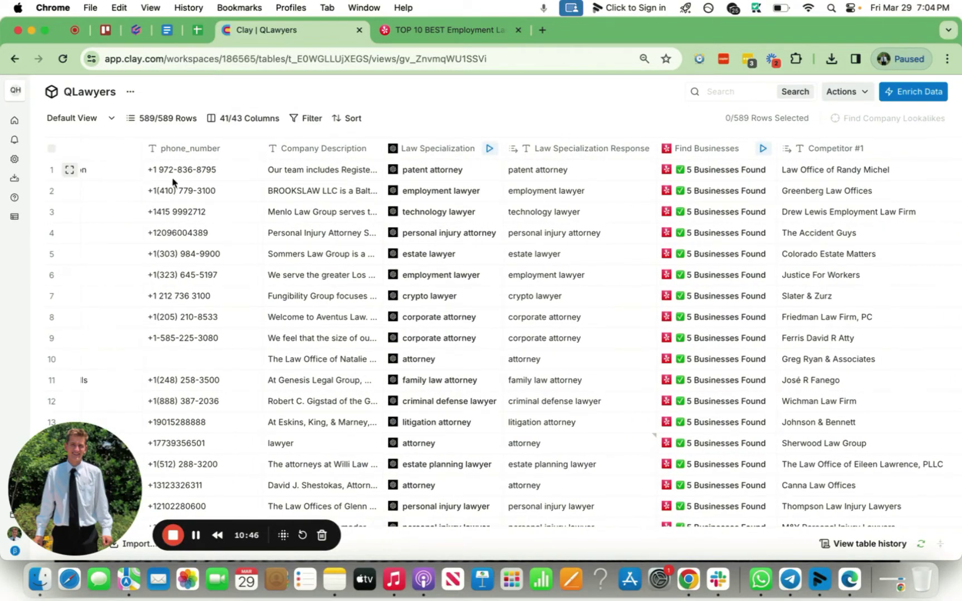
pyautogui.hscroll(-15, 532, 170)
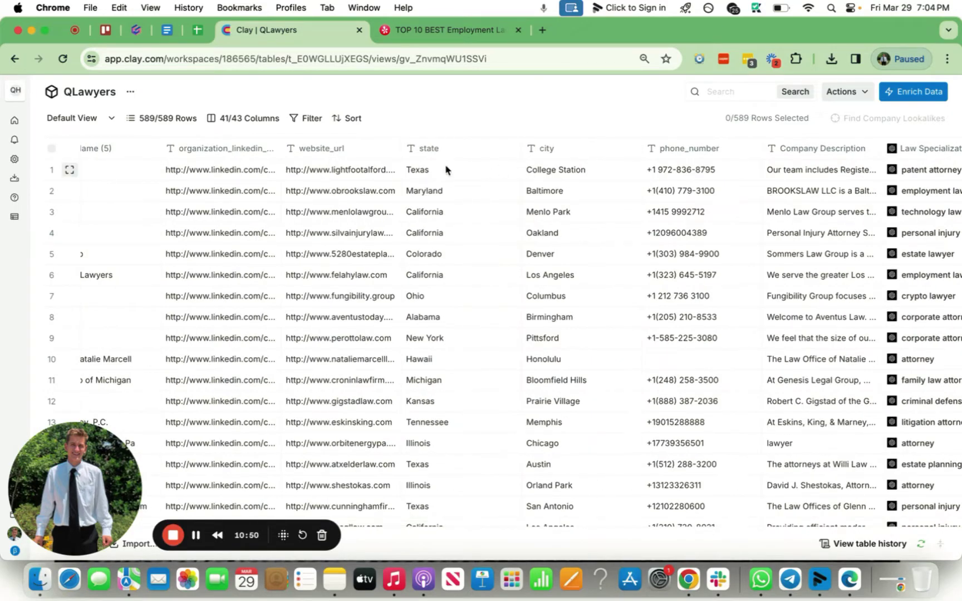
pyautogui.hscroll(2, 545, 257)
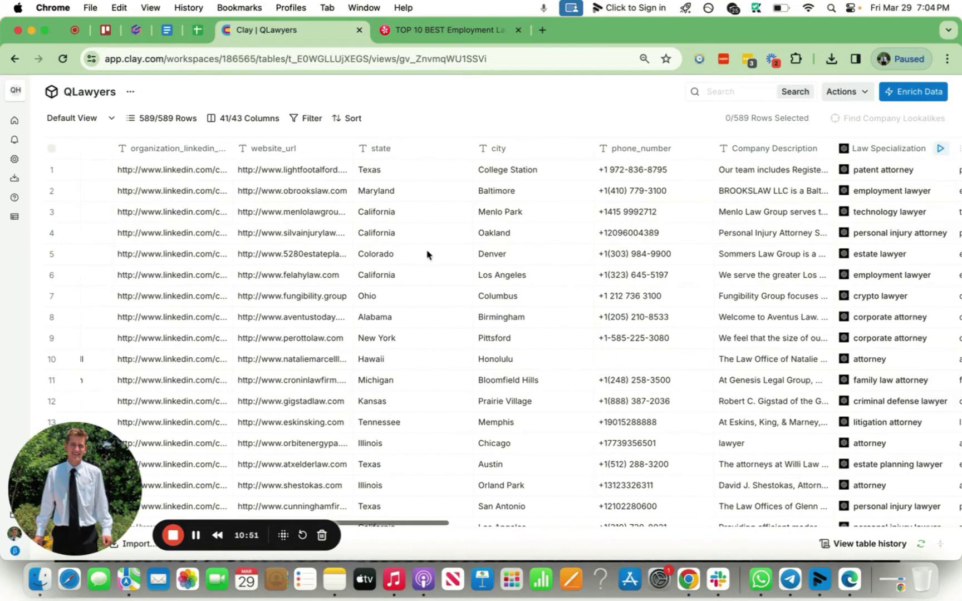
pyautogui.hscroll(6, 641, 260)
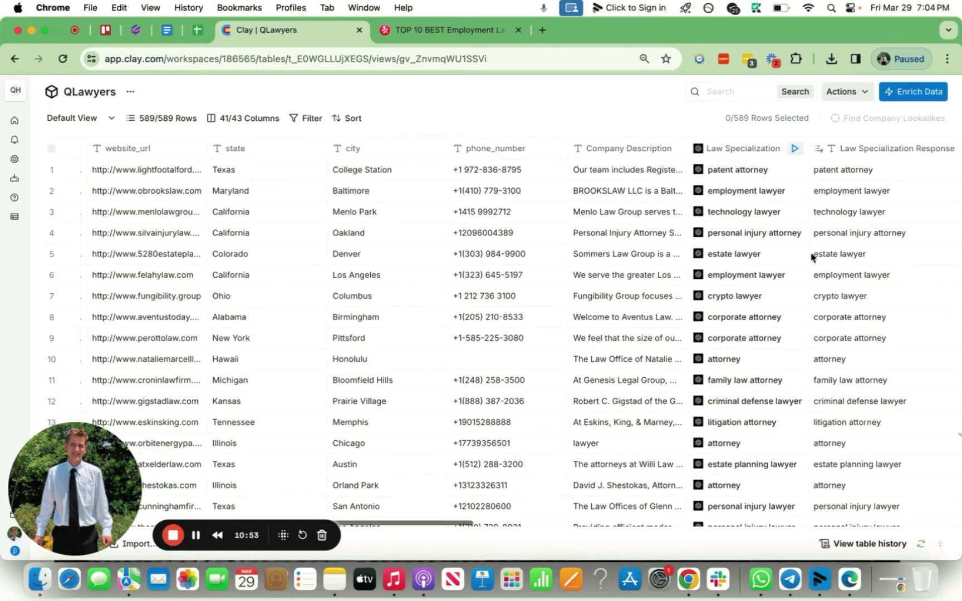
pyautogui.hscroll(3, 811, 257)
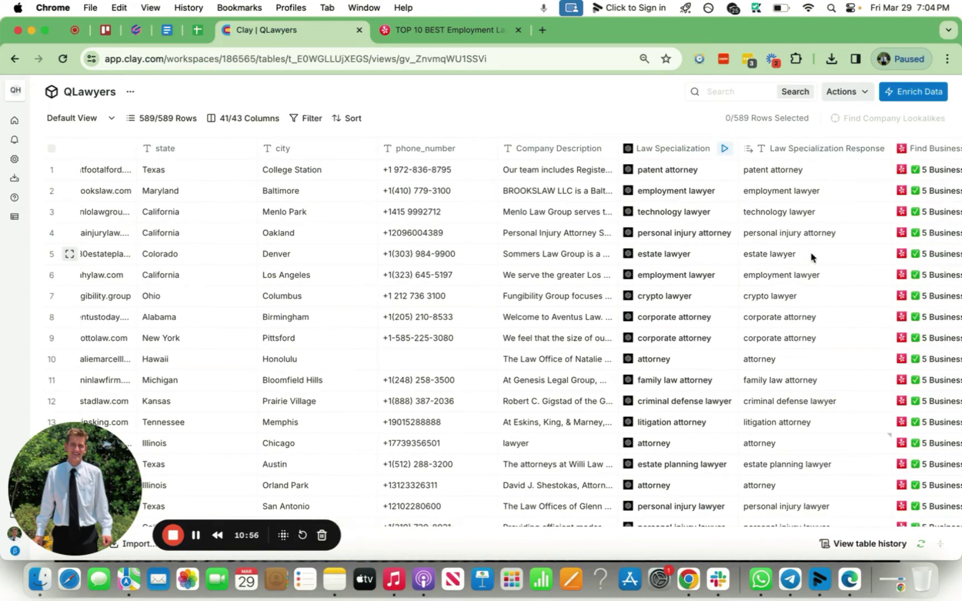
pyautogui.hscroll(15, 811, 257)
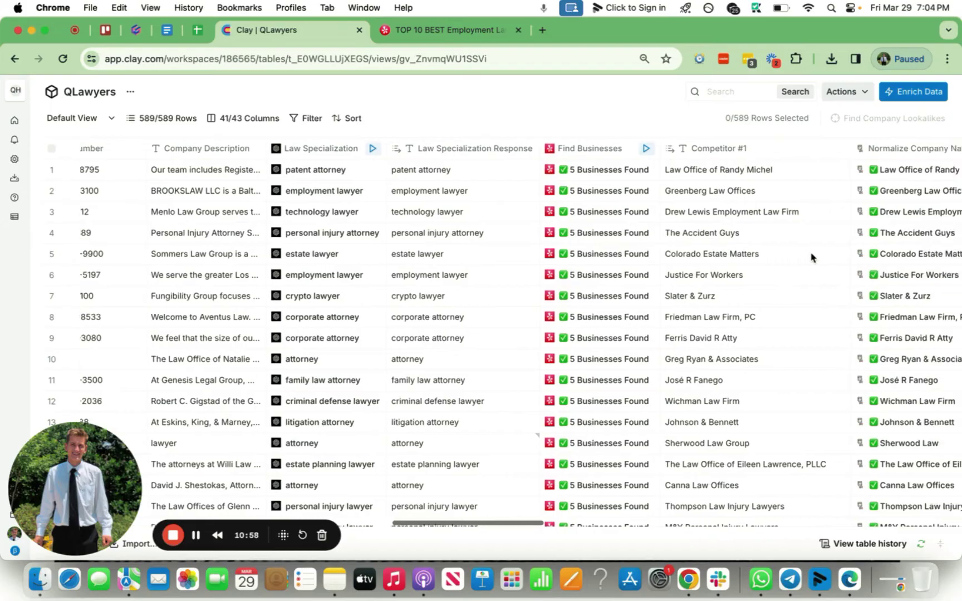
pyautogui.hscroll(7, 812, 257)
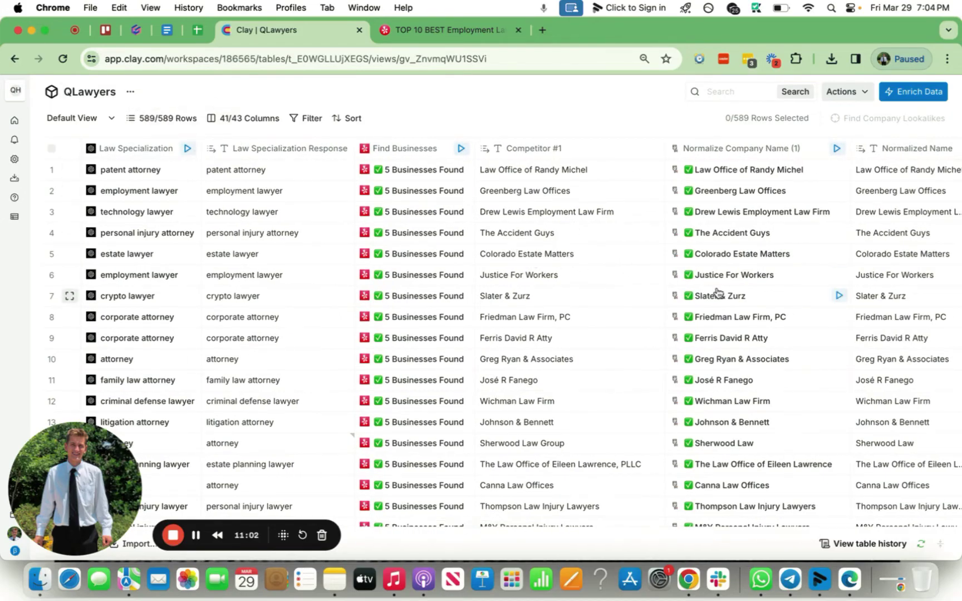
pyautogui.hscroll(12, 717, 292)
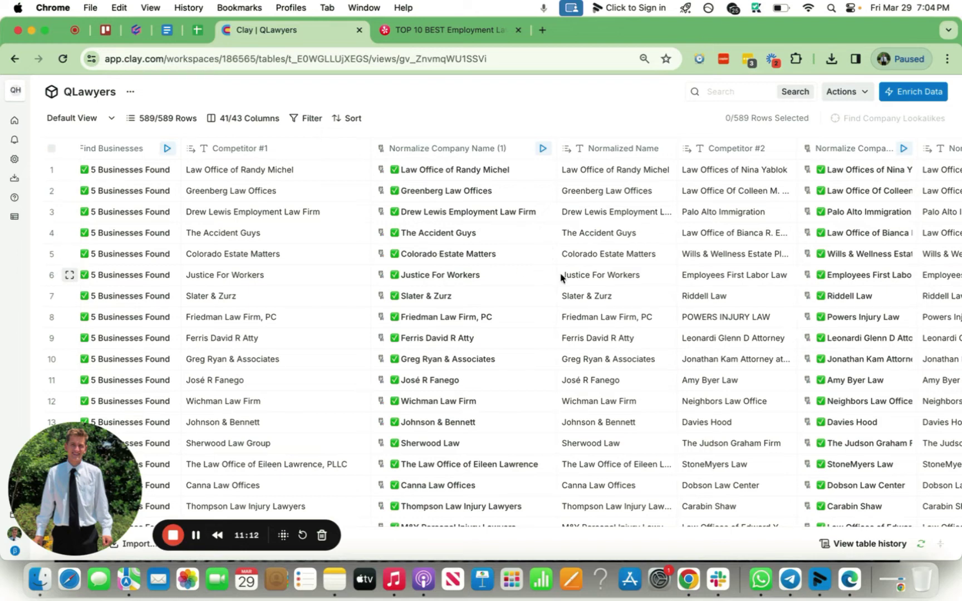
pyautogui.hscroll(10, 772, 319)
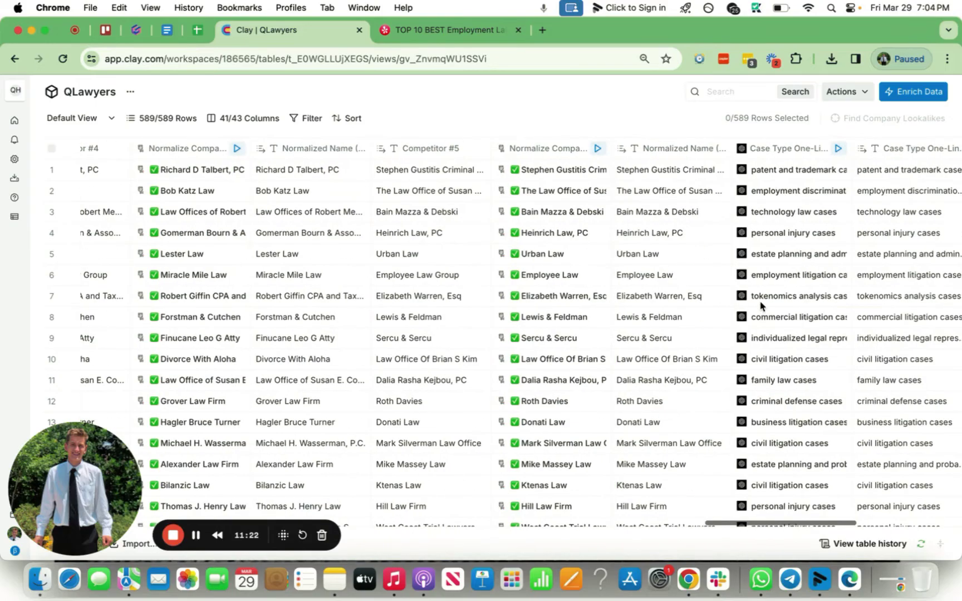
pyautogui.hscroll(10, 759, 305)
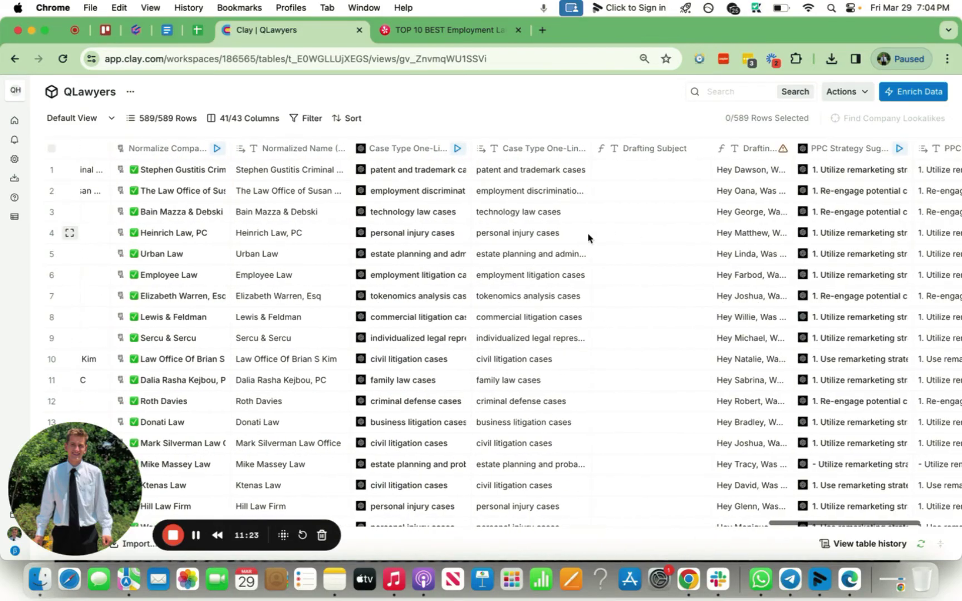
# Widen the Case Type One-Liner Response column to show full descriptions like 'estate planning and probate cases'.
pyautogui.moveTo(591, 148); pyautogui.dragTo(654, 148)
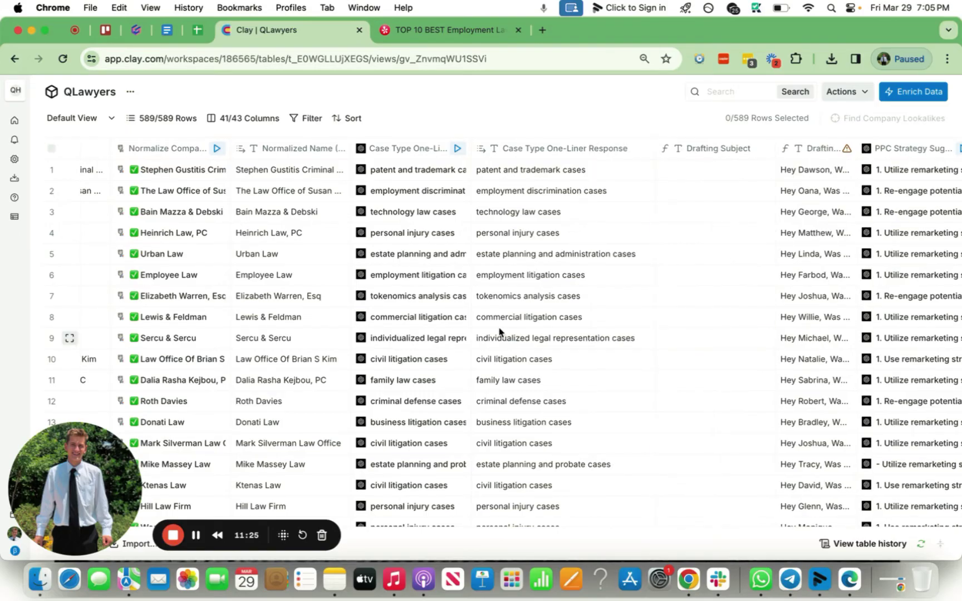
pyautogui.hscroll(-15, 499, 332)
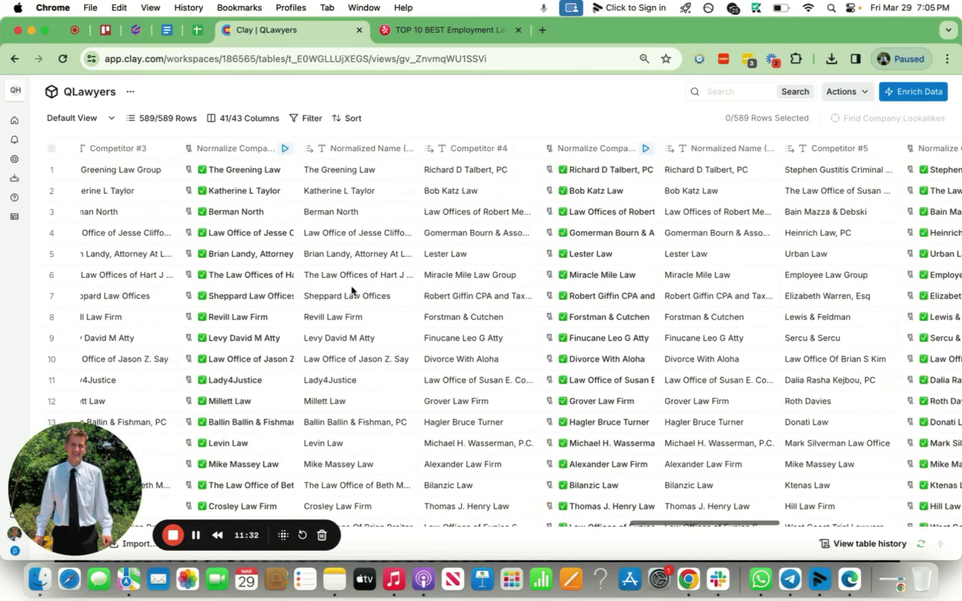
pyautogui.hscroll(-10, 352, 290)
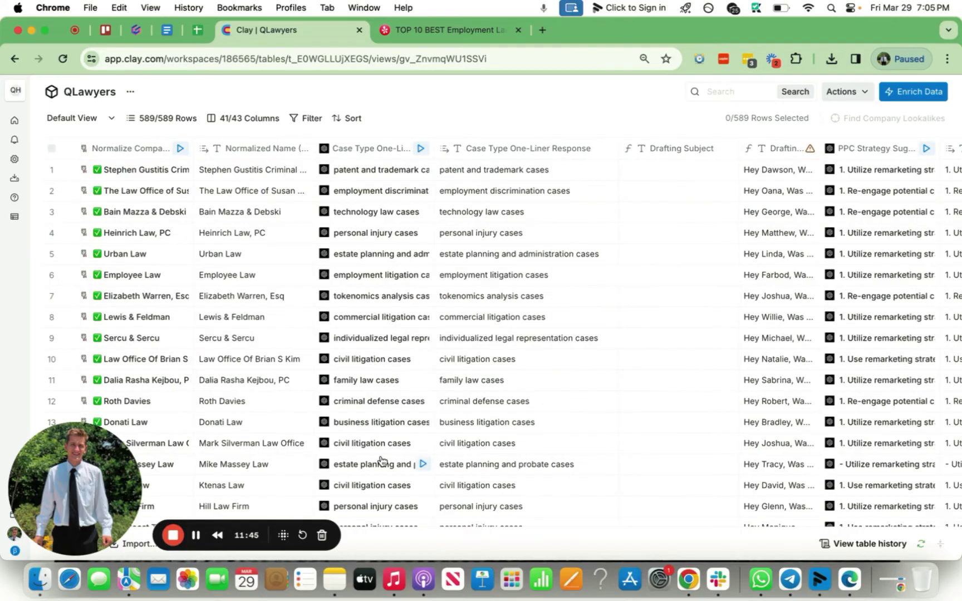
pyautogui.hscroll(-3, 381, 459)
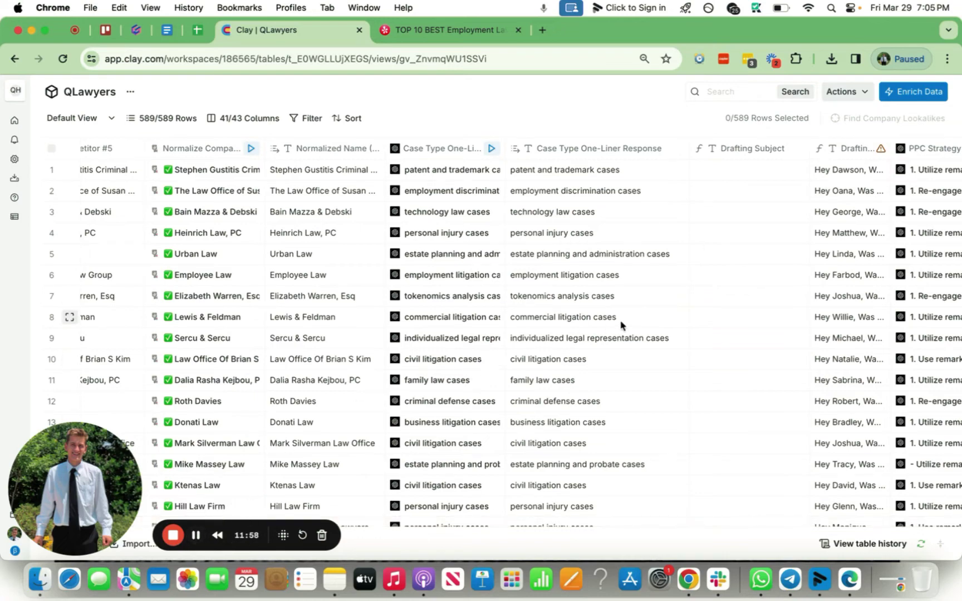
# Widen the Company Description column to show the full firm descriptions.
pyautogui.hscroll(-15, 620, 325)
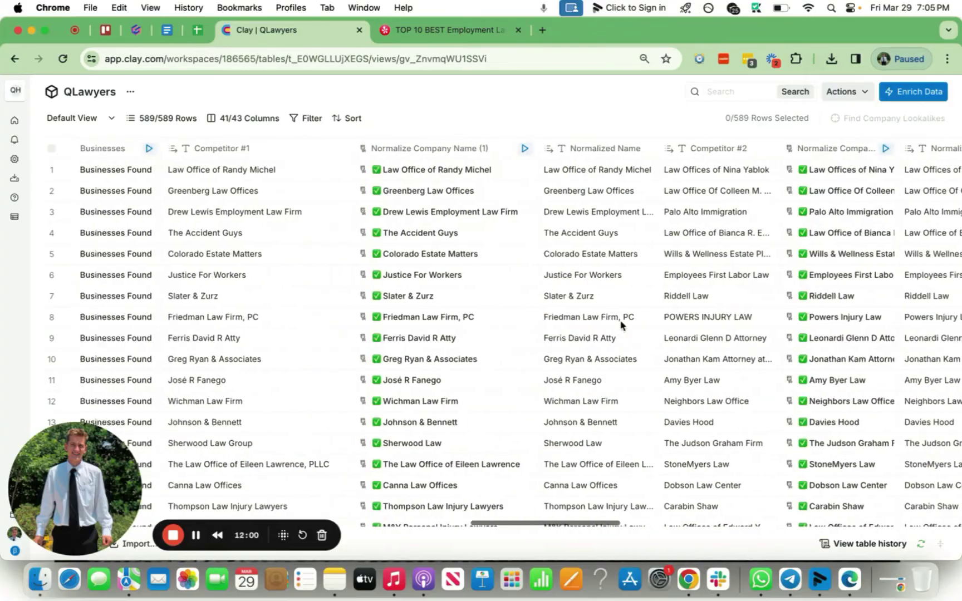
pyautogui.hscroll(-15, 620, 325)
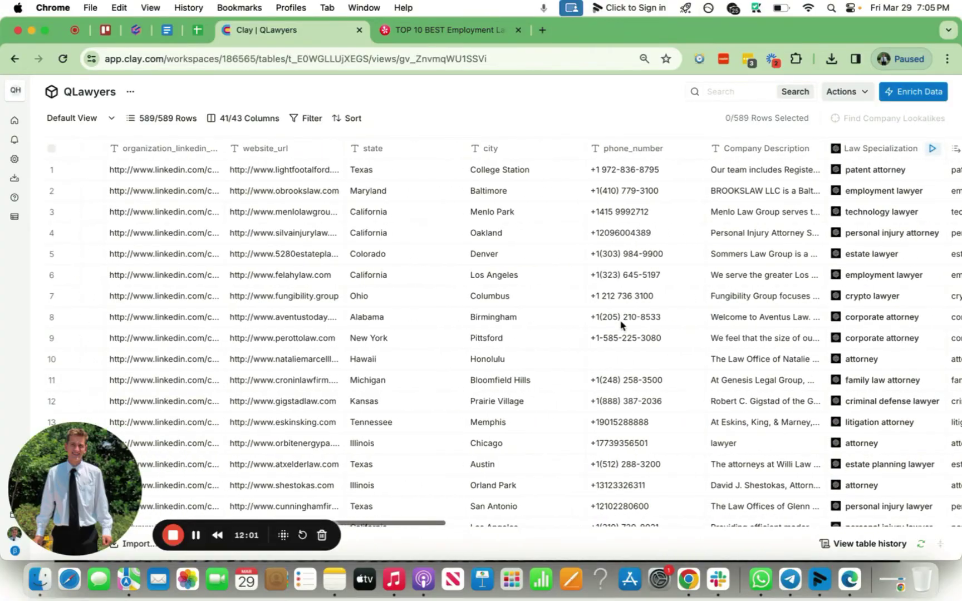
pyautogui.hscroll(-1, 622, 325)
pyautogui.hscroll(-10, 622, 325)
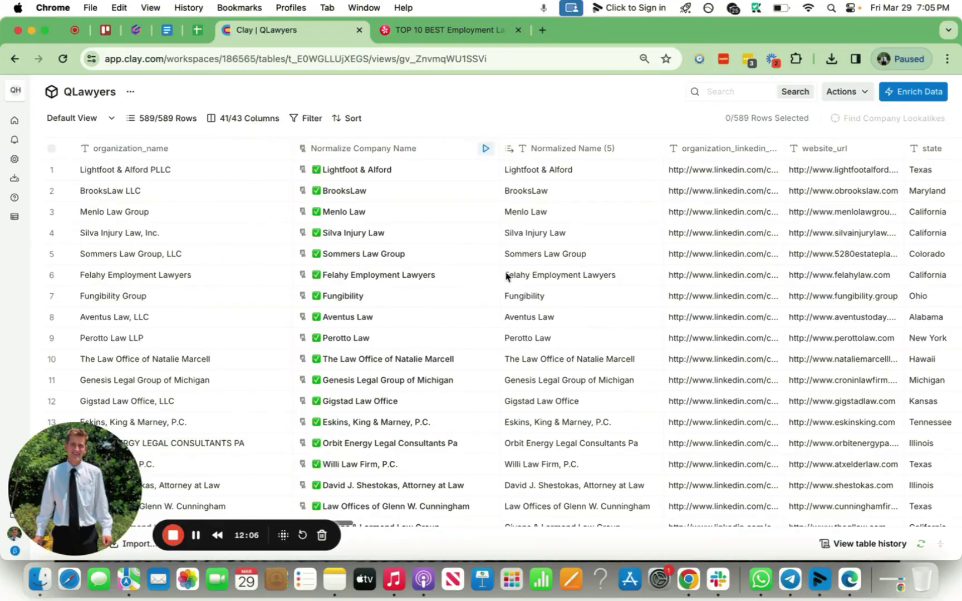
pyautogui.hscroll(15, 399, 202)
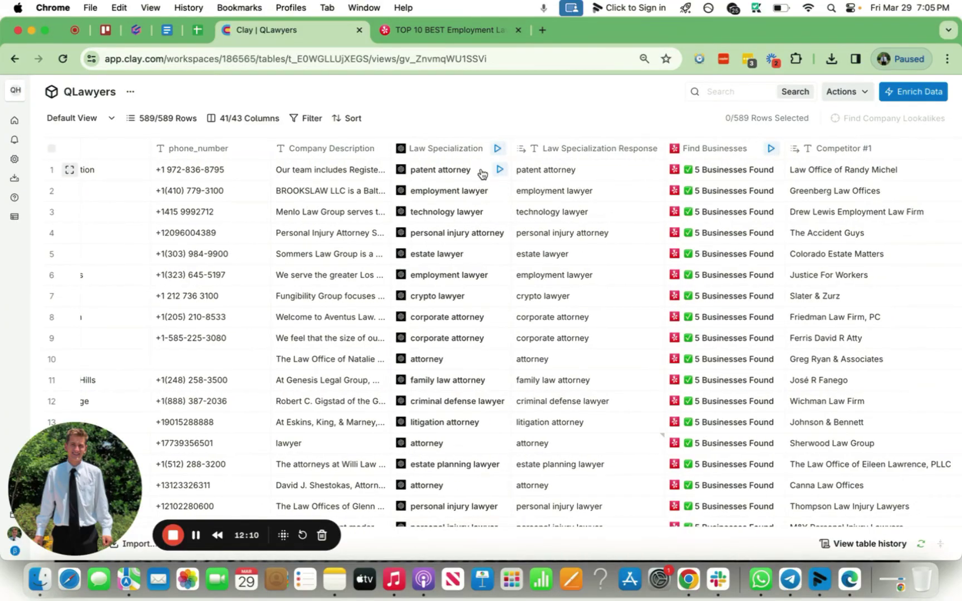
pyautogui.hscroll(5, 483, 247)
pyautogui.moveTo(268, 151)
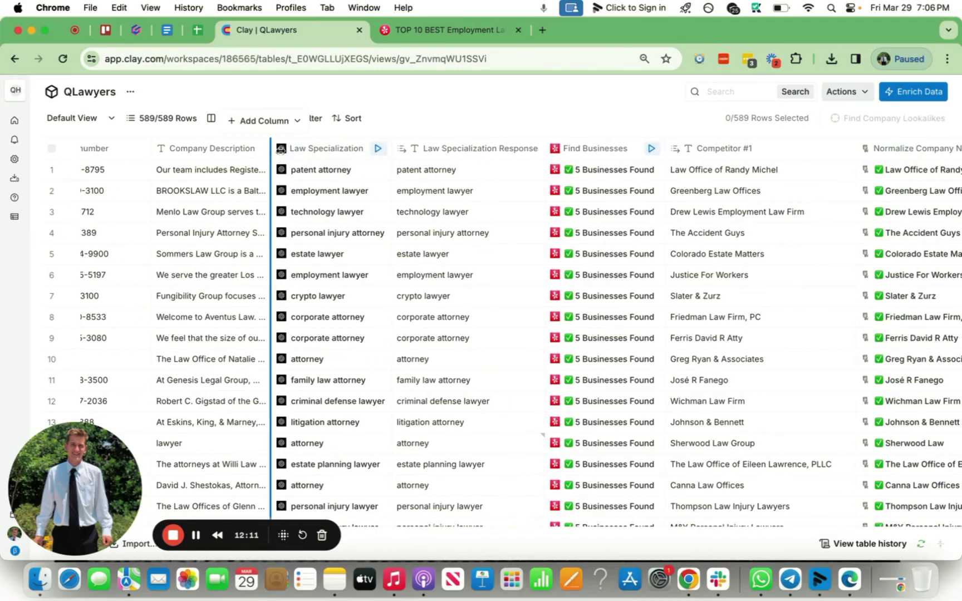
pyautogui.moveTo(299, 150); pyautogui.dragTo(446, 149)
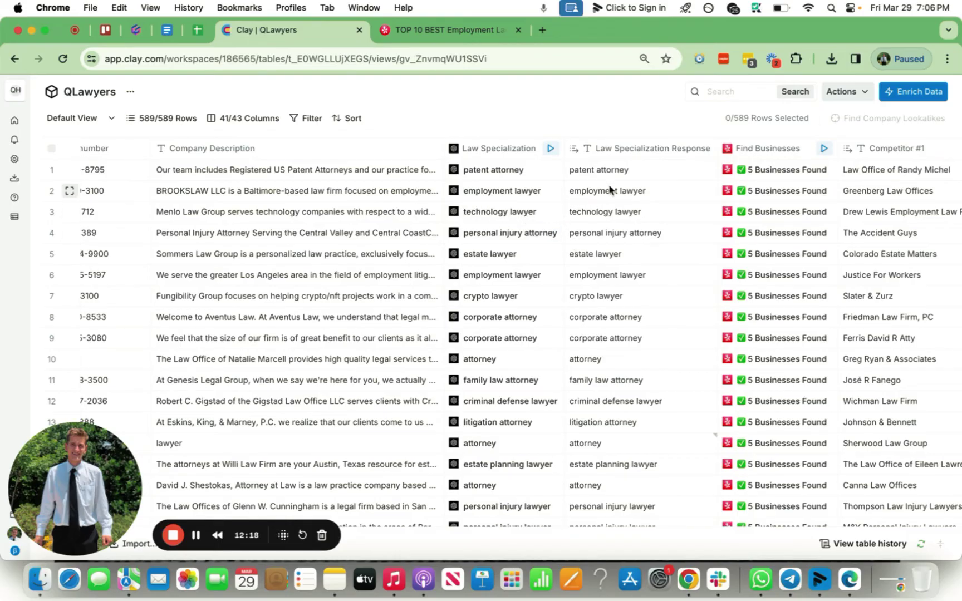
# Widen the Normalized Name column slightly.
pyautogui.hscroll(5, 609, 190)
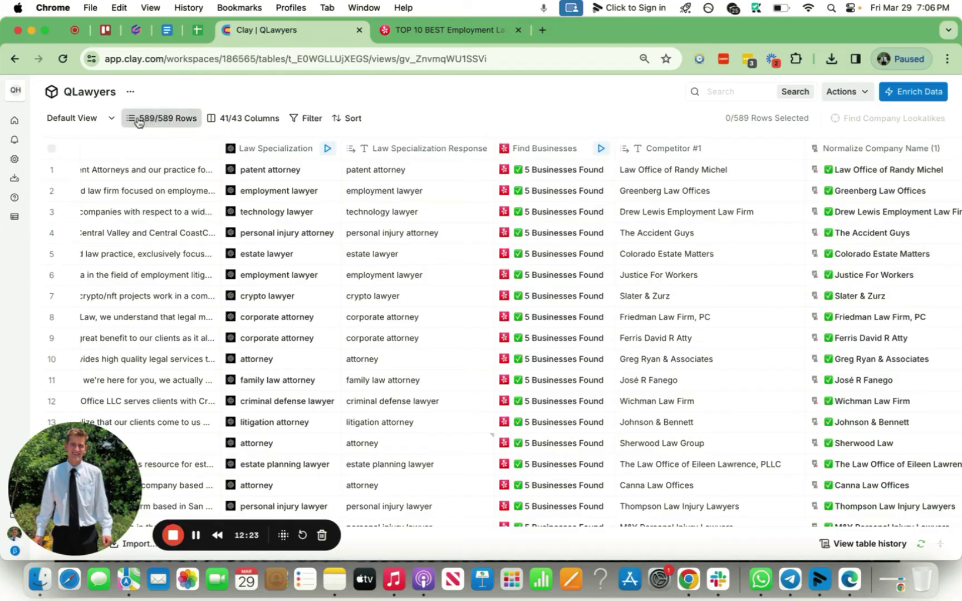
pyautogui.hscroll(6, 591, 166)
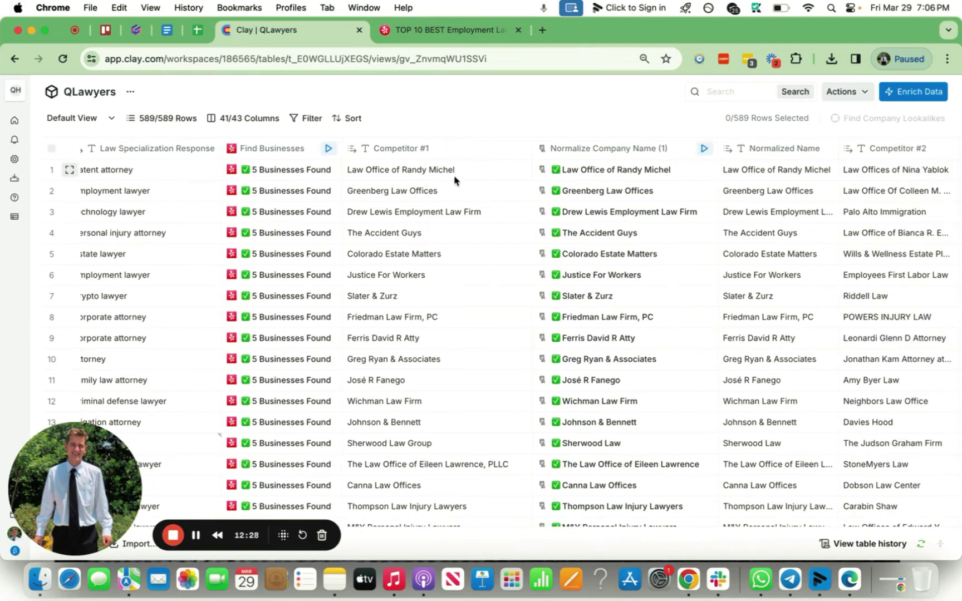
pyautogui.hscroll(1, 454, 181)
pyautogui.hscroll(8, 501, 217)
pyautogui.hscroll(-4, 551, 183)
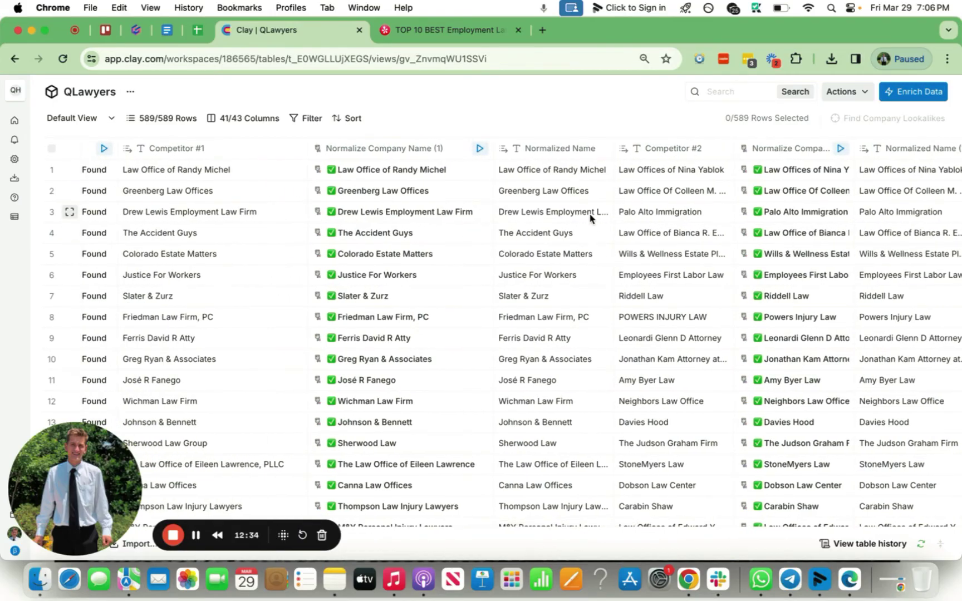
pyautogui.moveTo(614, 148); pyautogui.dragTo(639, 146)
# Scroll across to the PPC Strategy columns beside the case-type one-liners.
pyautogui.hscroll(6, 571, 215)
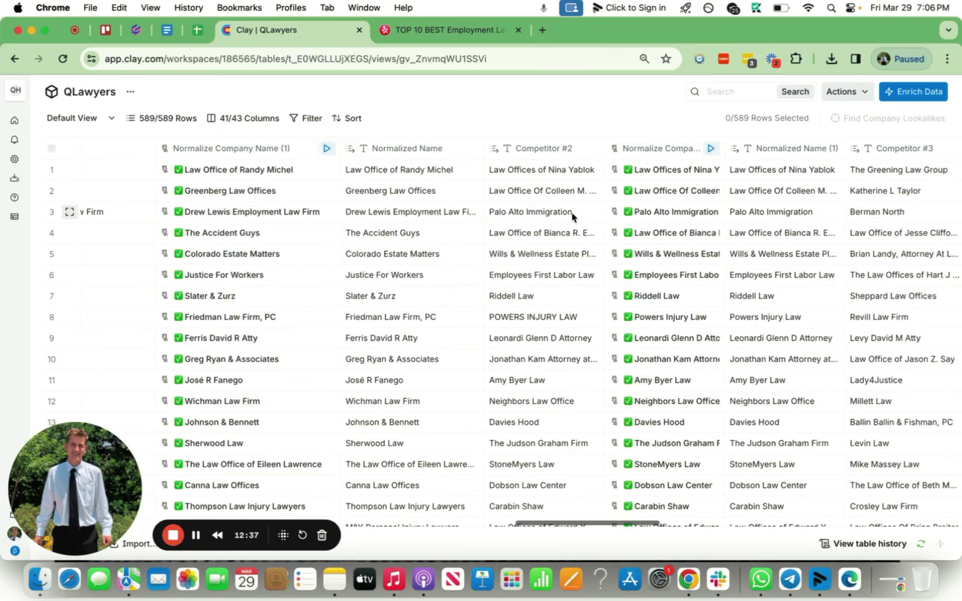
pyautogui.hscroll(8, 669, 218)
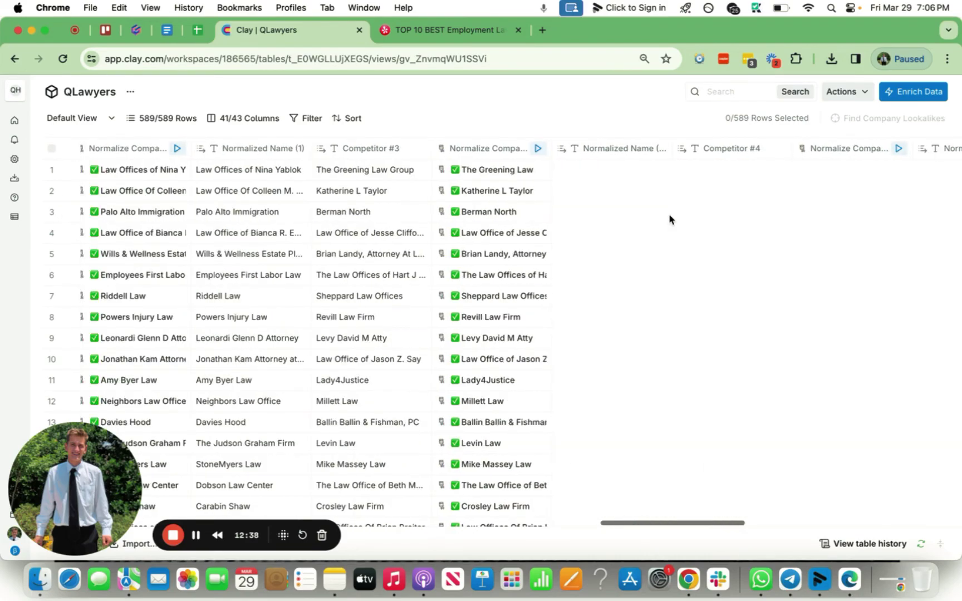
pyautogui.hscroll(2, 669, 219)
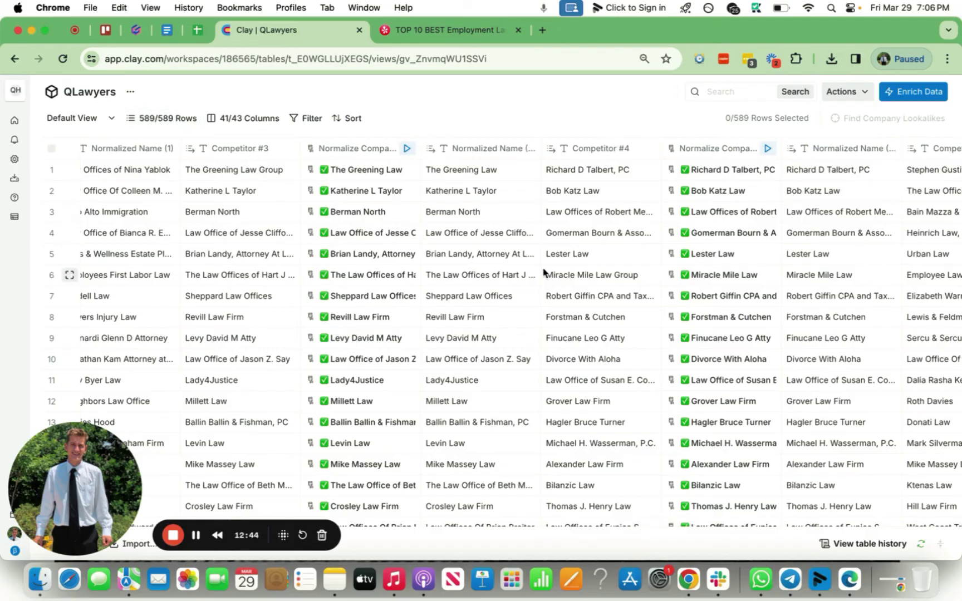
pyautogui.hscroll(12, 544, 273)
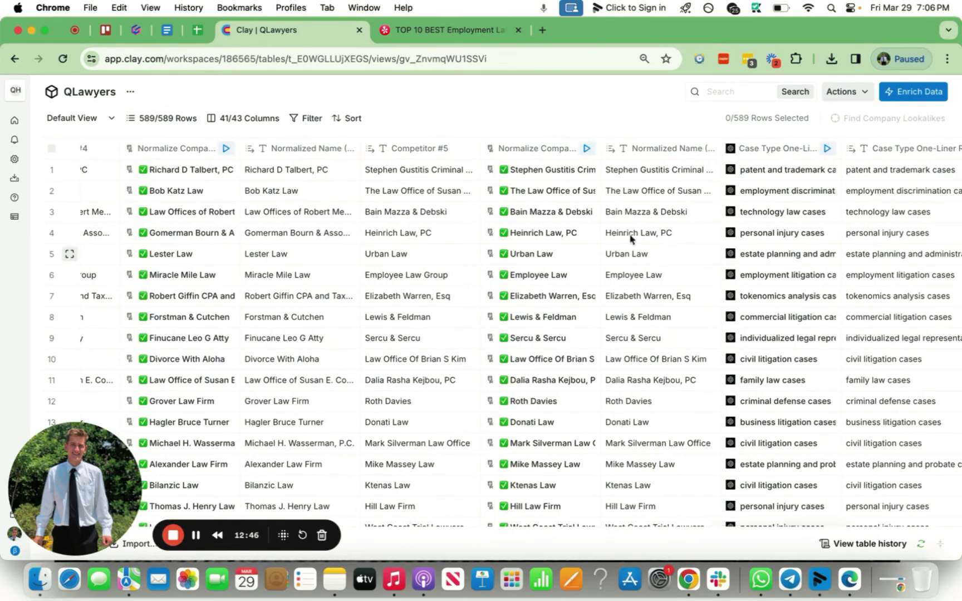
pyautogui.hscroll(5, 767, 219)
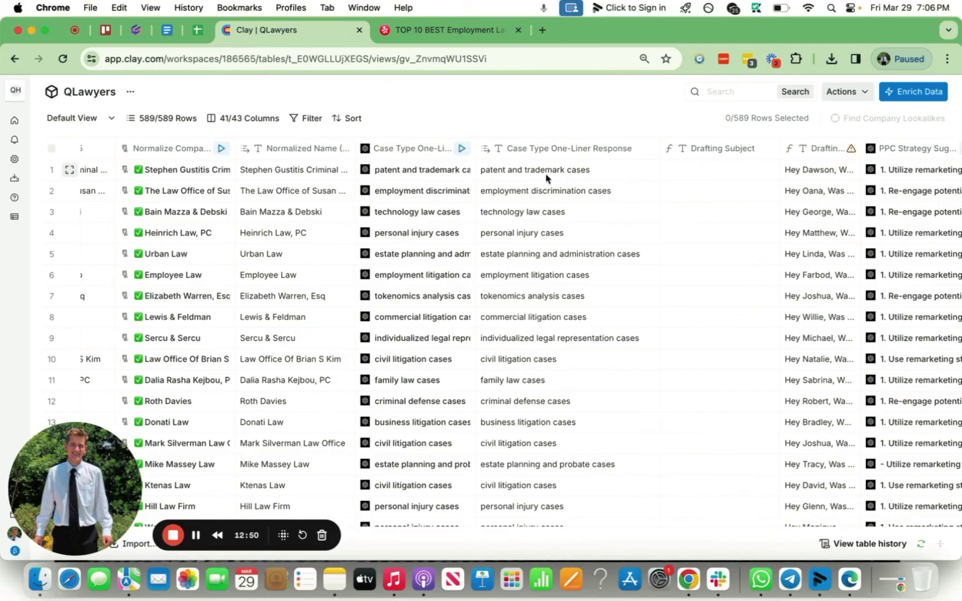
pyautogui.moveTo(476, 152)
pyautogui.hscroll(5, 645, 410)
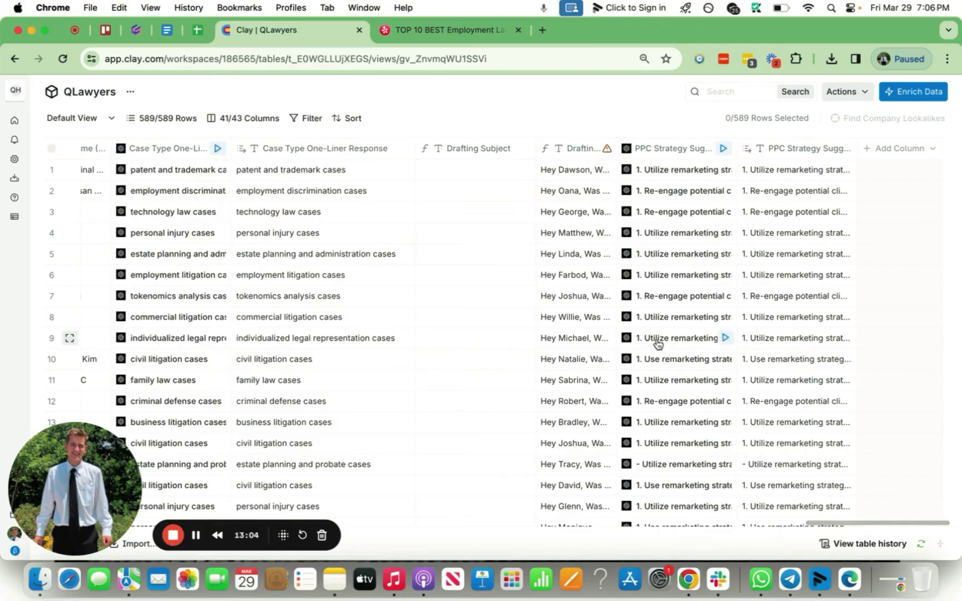
pyautogui.moveTo(108, 472); pyautogui.dragTo(651, 418)
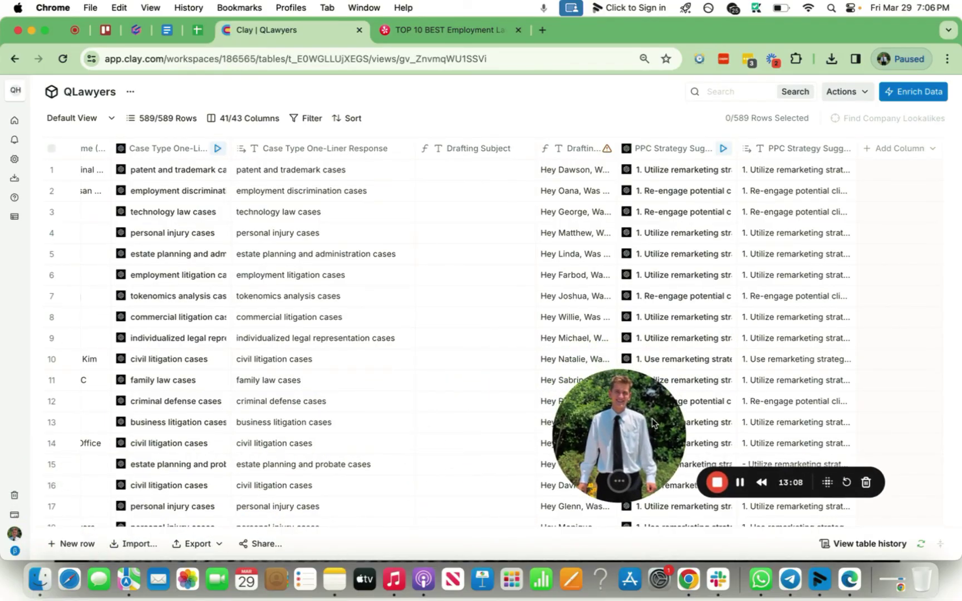